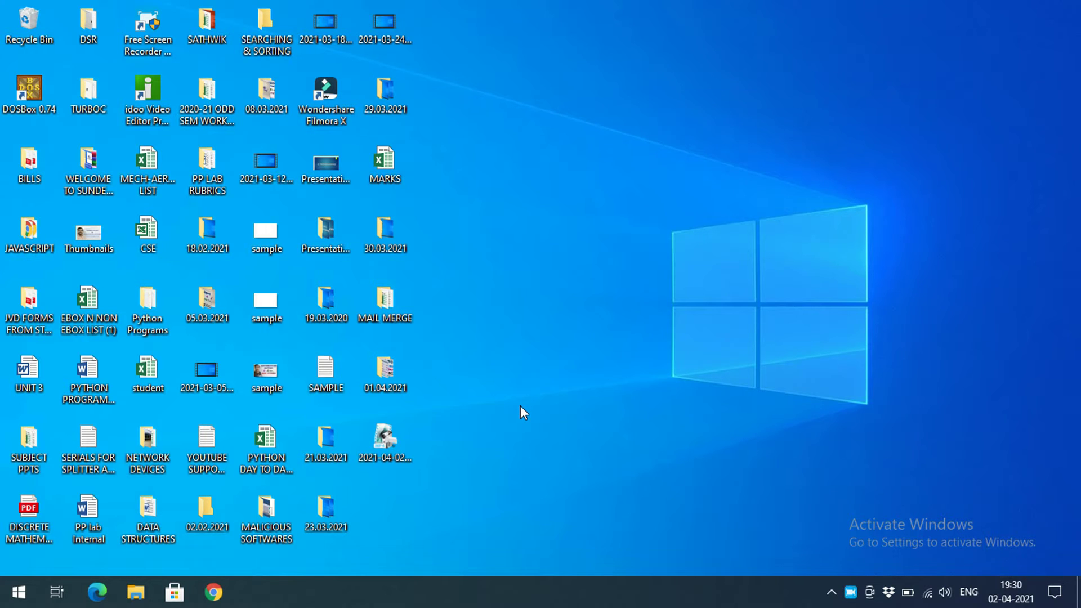
Step: Launch Word 2013 from the Run box with the winword command
key("super+r")
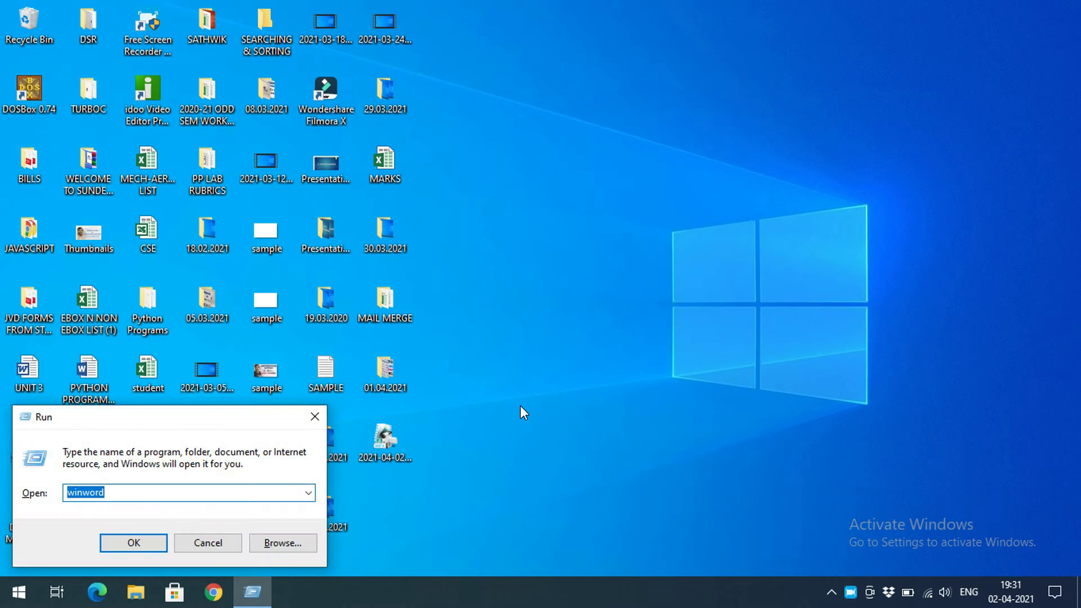
key("Return")
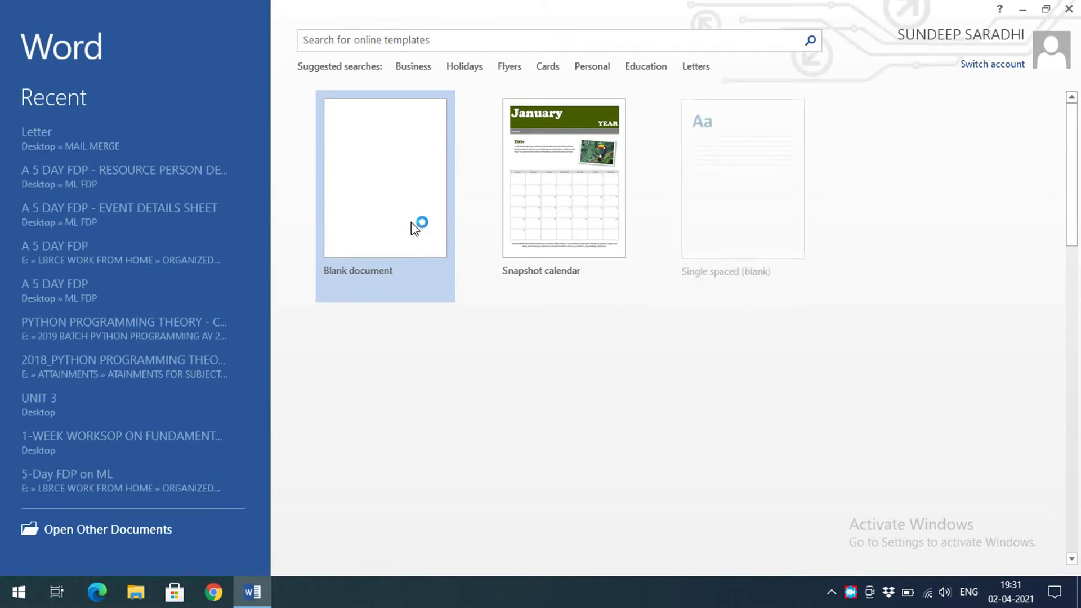
Step: Create a blank document, dismiss the activation prompt, and show the Design tab's Watermark gallery
key("Return")
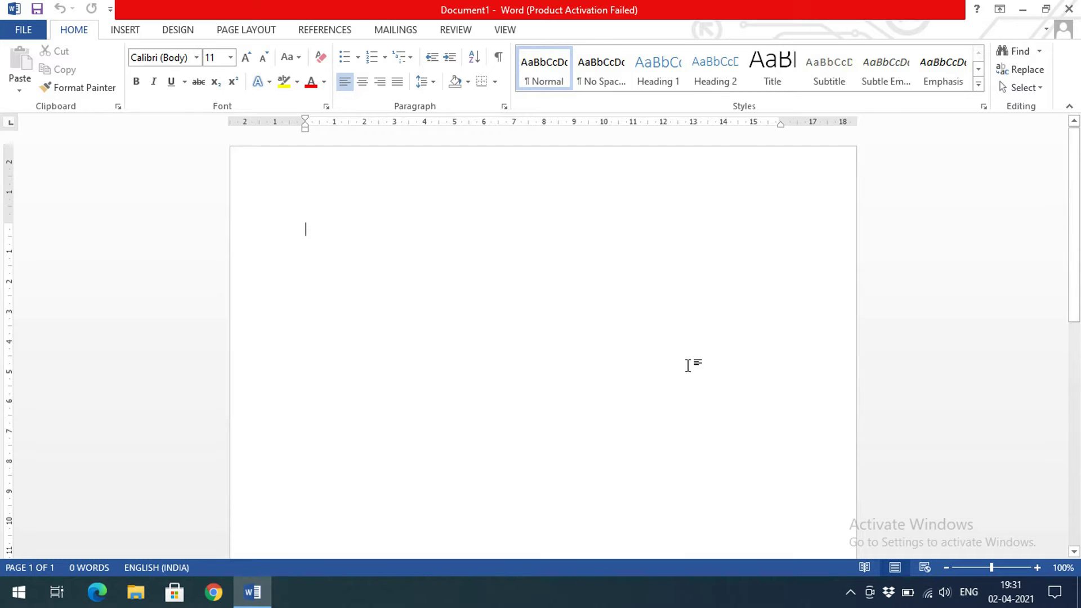
left_click(697, 451)
left_click(177, 33)
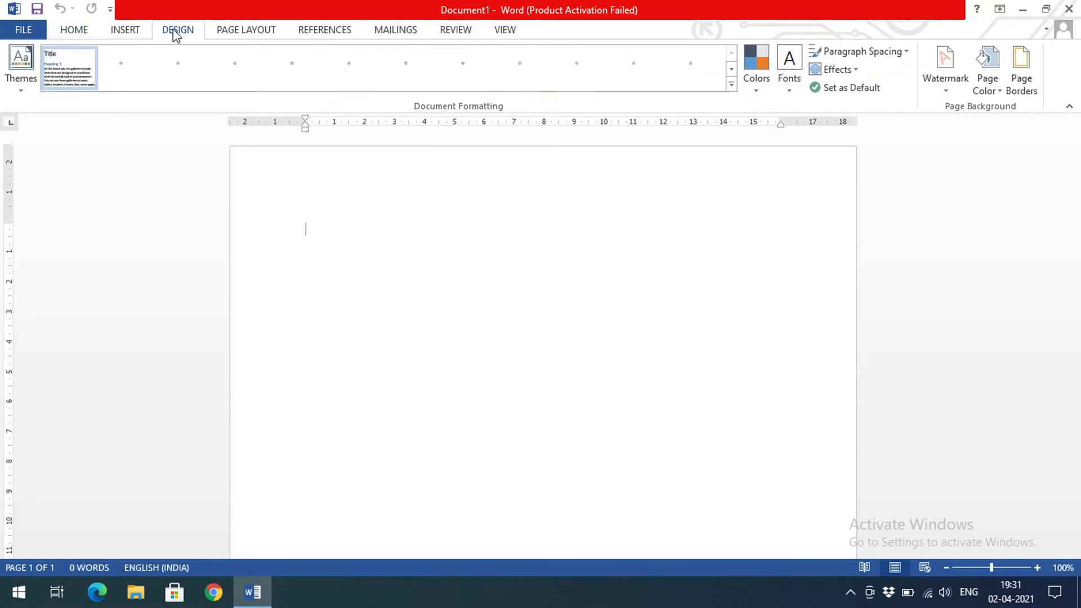
left_click(952, 96)
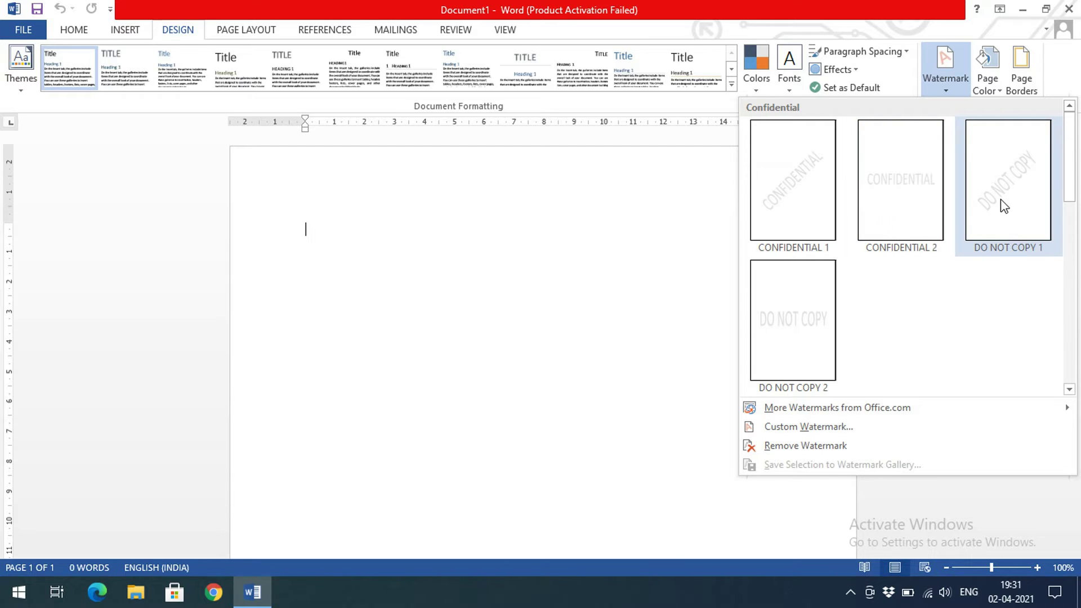
Step: Apply the CONFIDENTIAL 1 watermark, then replace it with DO NOT COPY 1
left_click(803, 227)
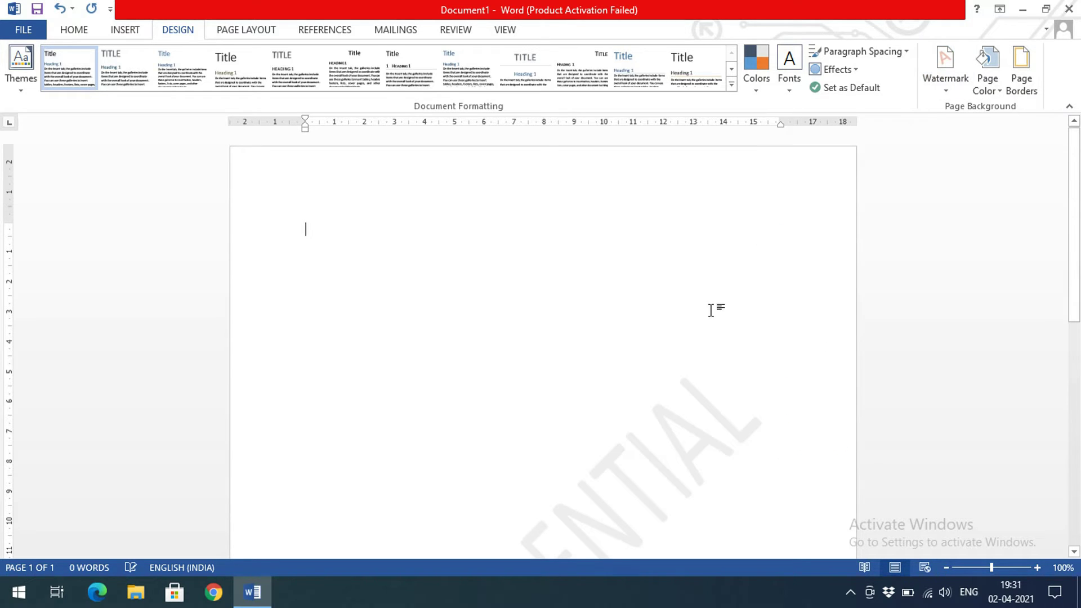
scroll(679, 304, "down", 8)
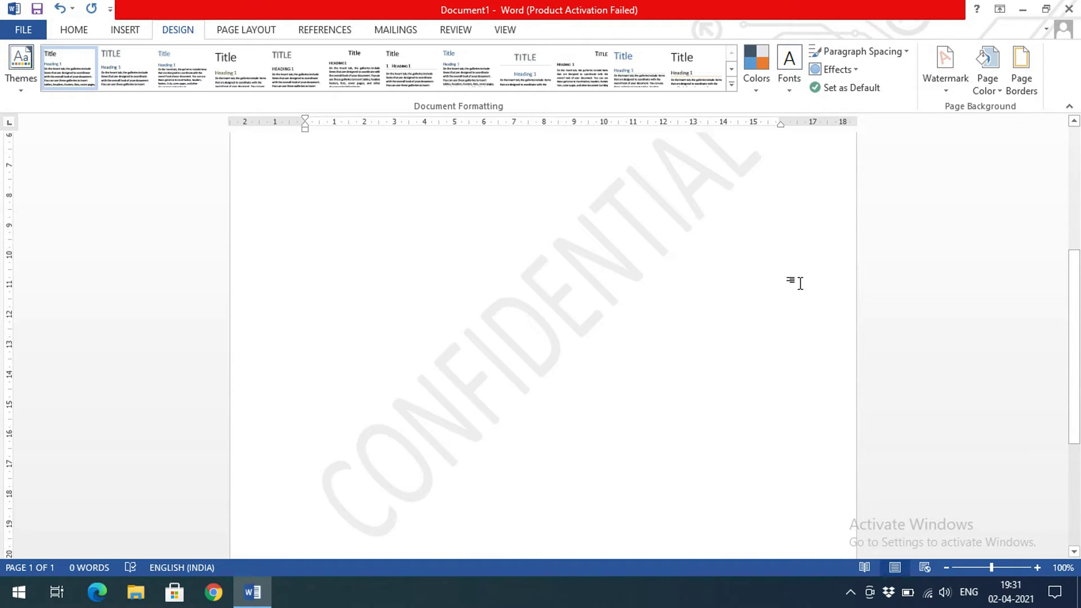
left_click(938, 90)
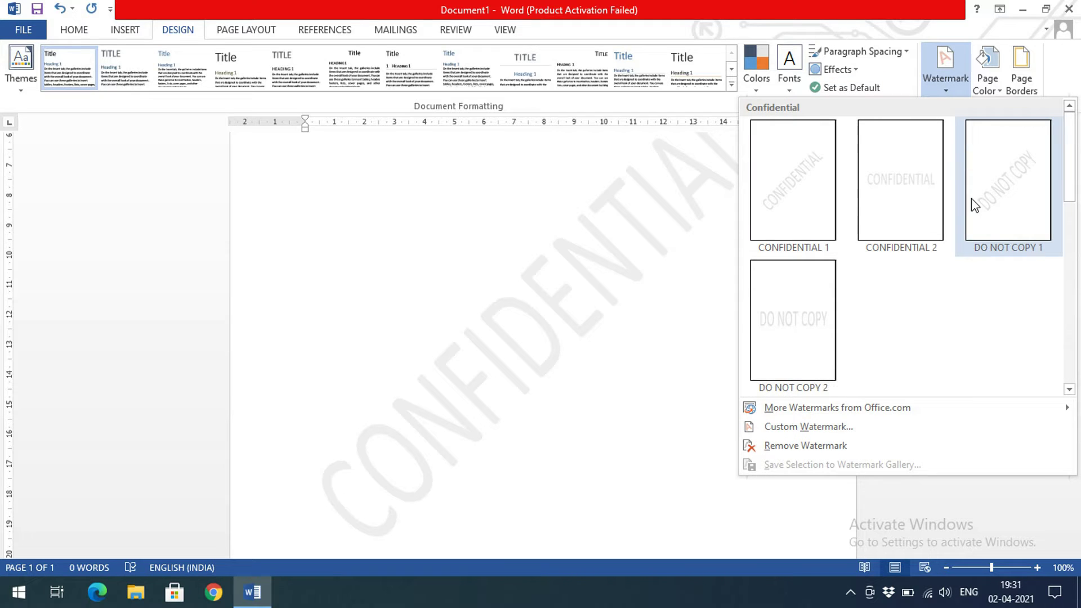
left_click(1006, 218)
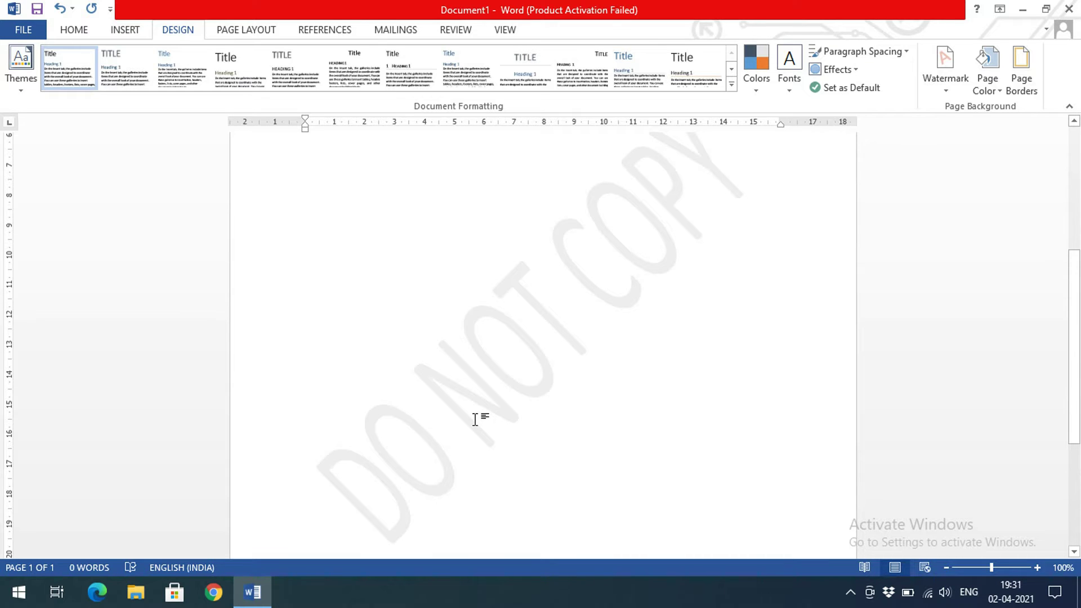
left_click(947, 95)
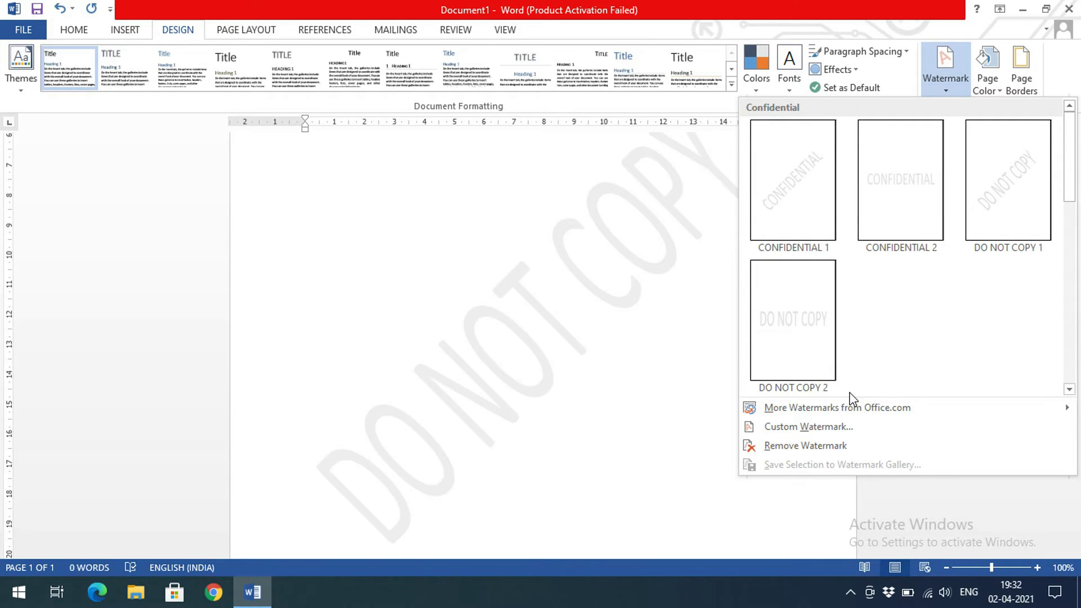
Step: Choose Picture watermark in the Custom Watermark settings and start selecting a picture
left_click(802, 429)
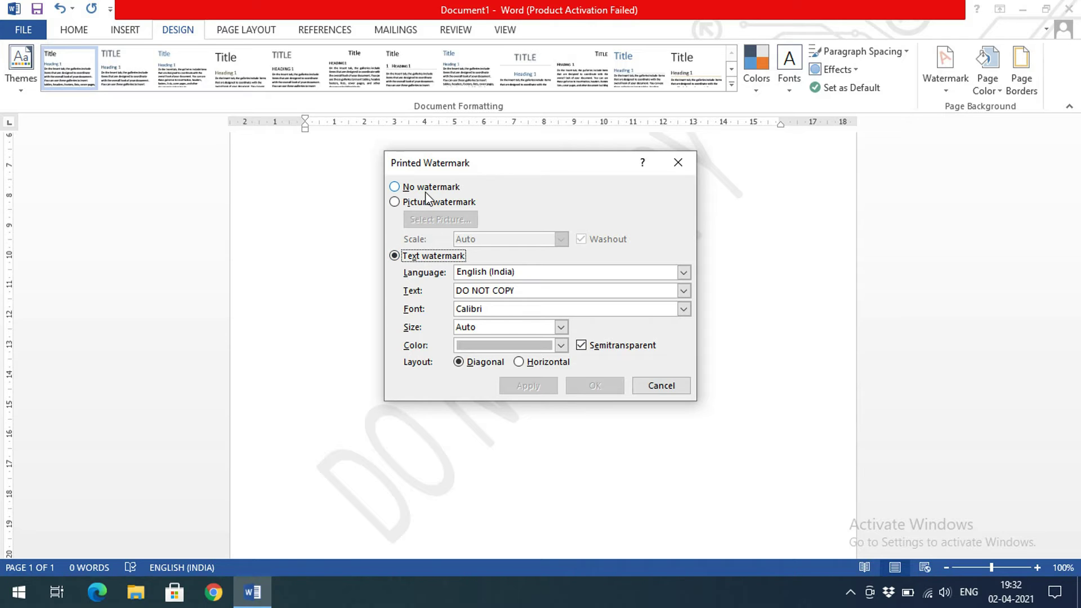
left_click(395, 202)
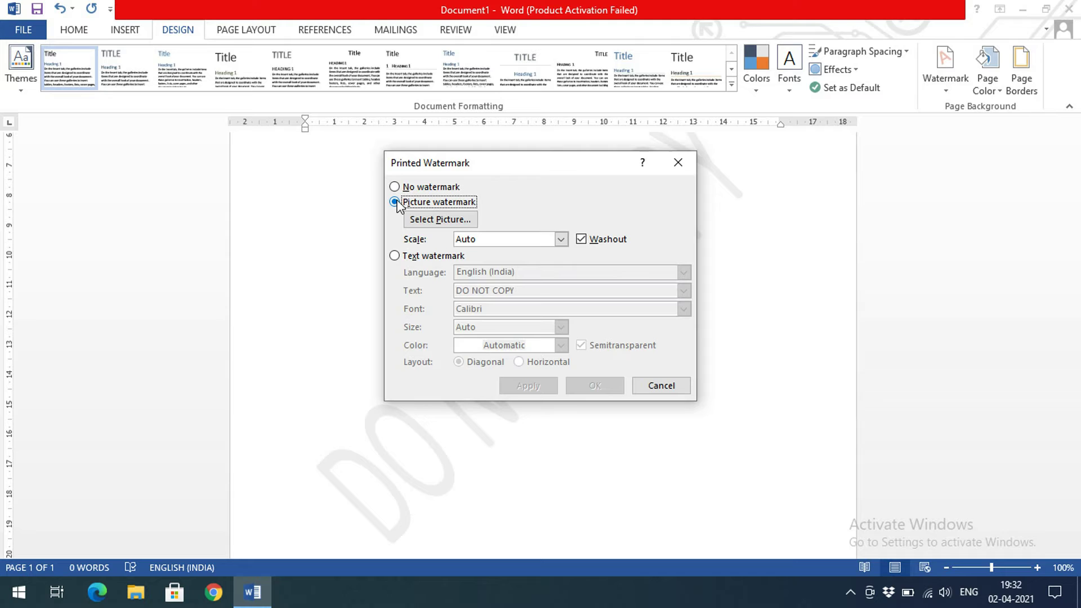
left_click(441, 221)
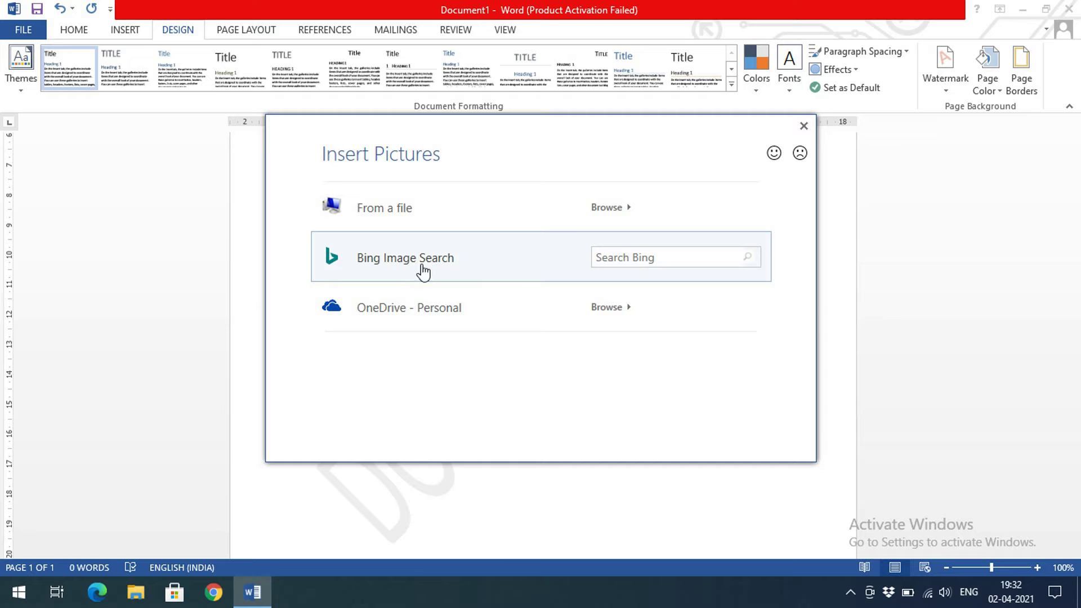
left_click(445, 319)
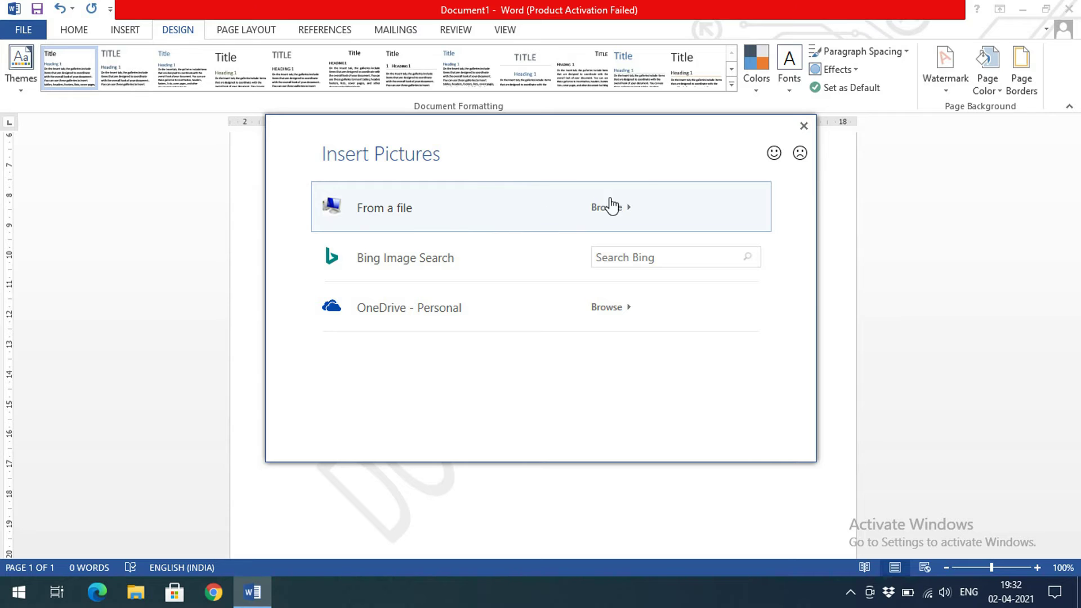
Step: Browse to the logo files folder and apply 'ULTRA hd logo' as the picture watermark
key("Escape")
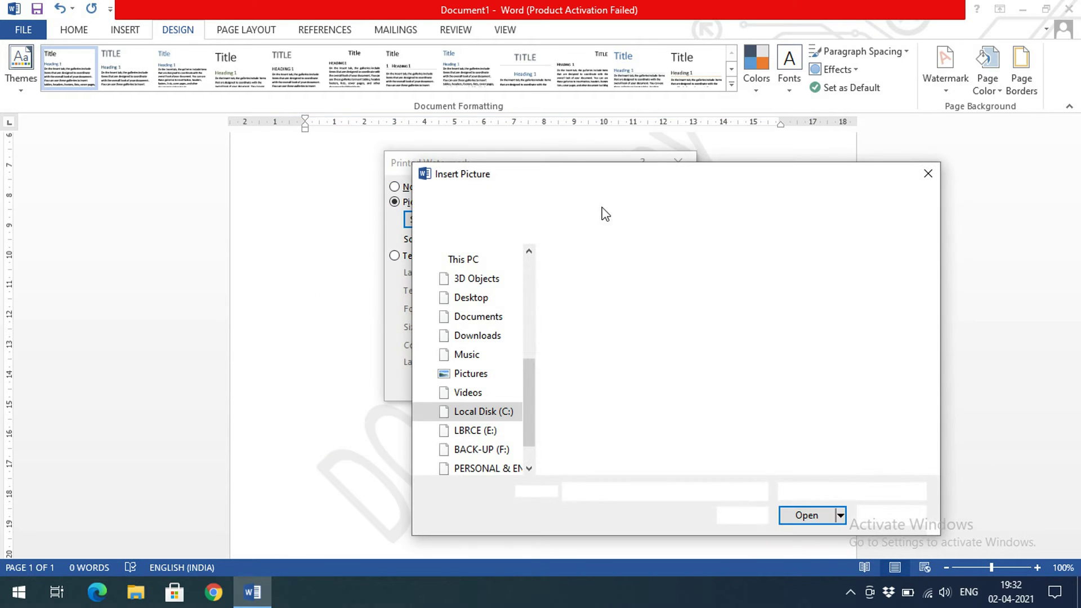
scroll(495, 394, "down", 1)
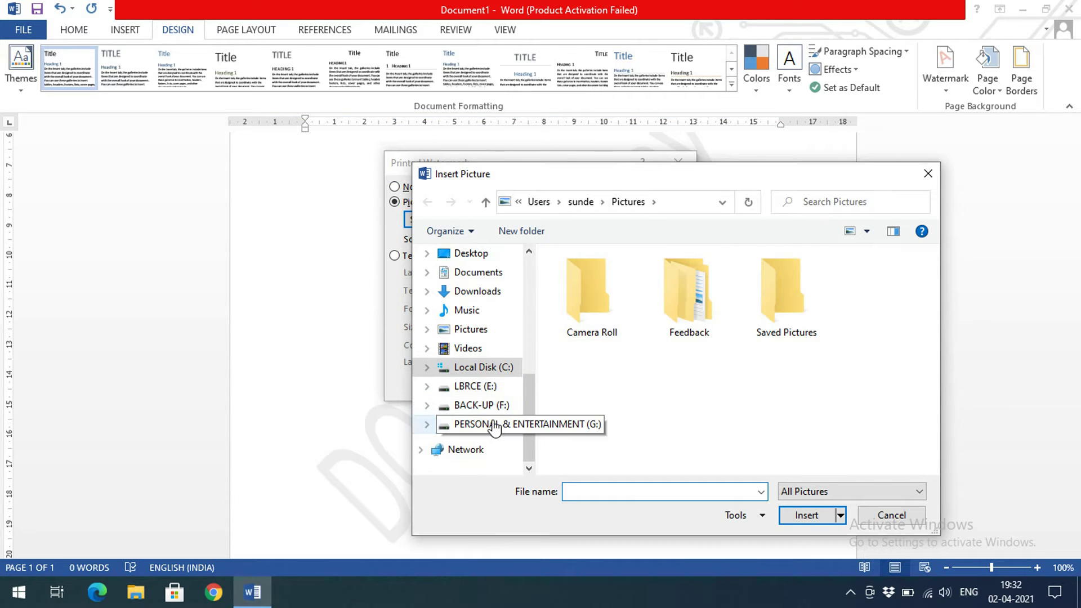
left_click(478, 424)
scroll(610, 352, "down", 1)
scroll(612, 354, "down", 3)
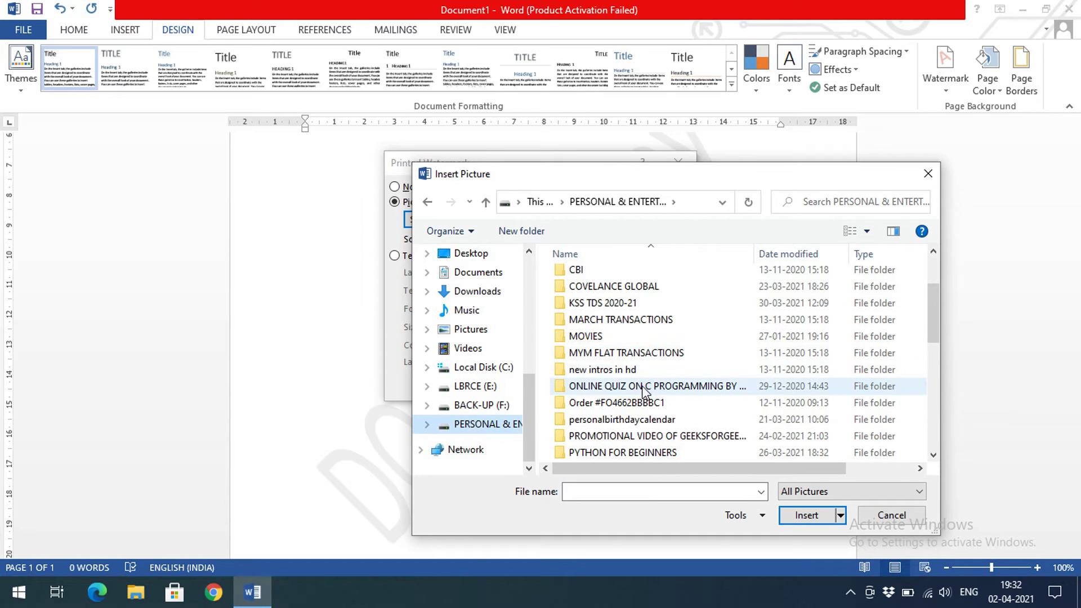
scroll(631, 410, "up", 1)
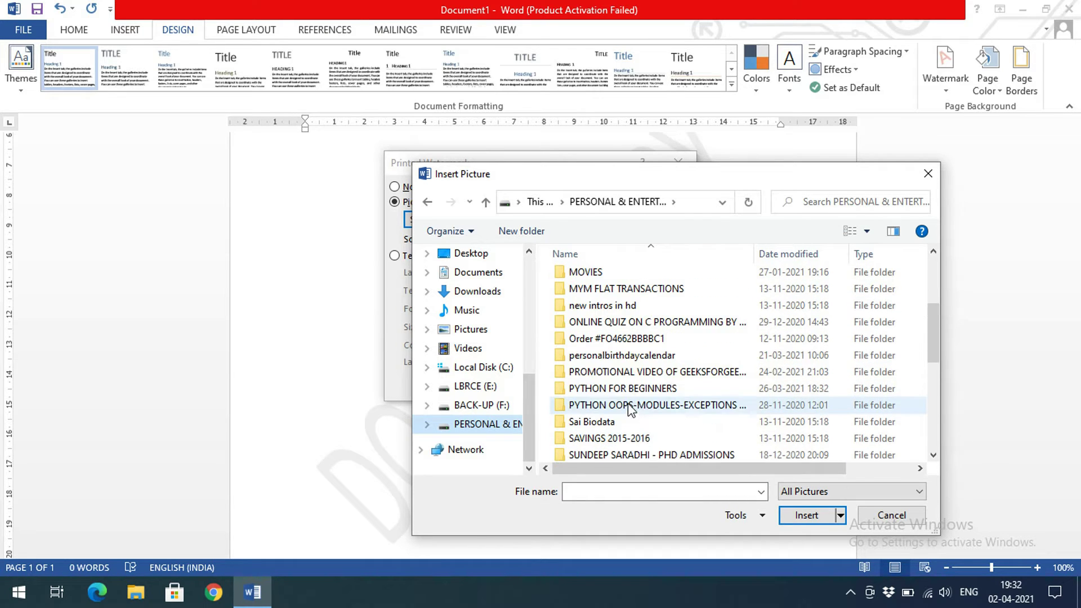
double_click(622, 339)
left_click(600, 294)
double_click(600, 294)
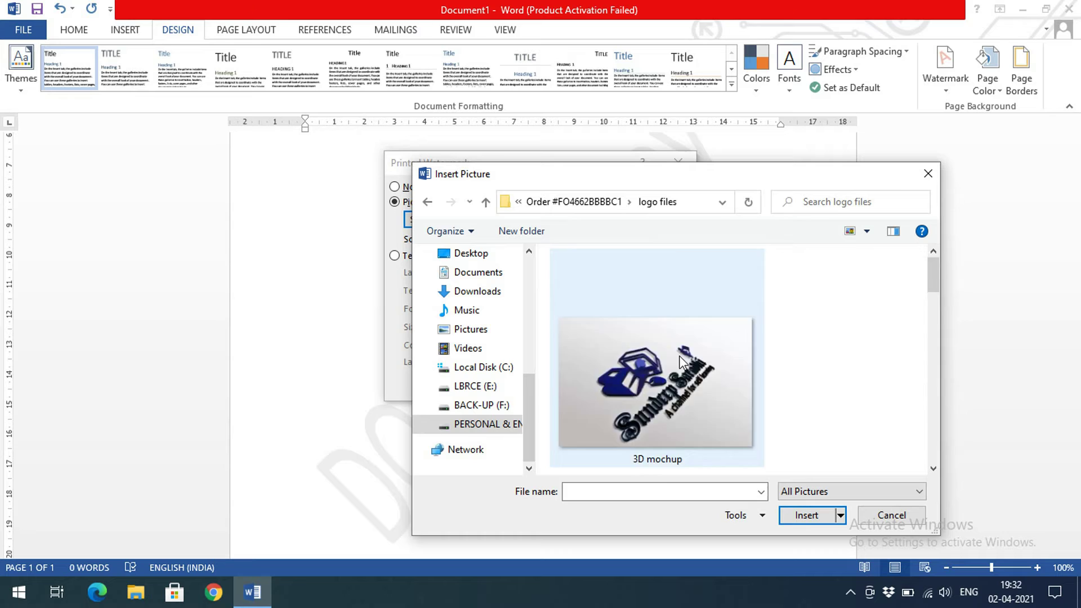
scroll(686, 365, "down", 3)
double_click(696, 414)
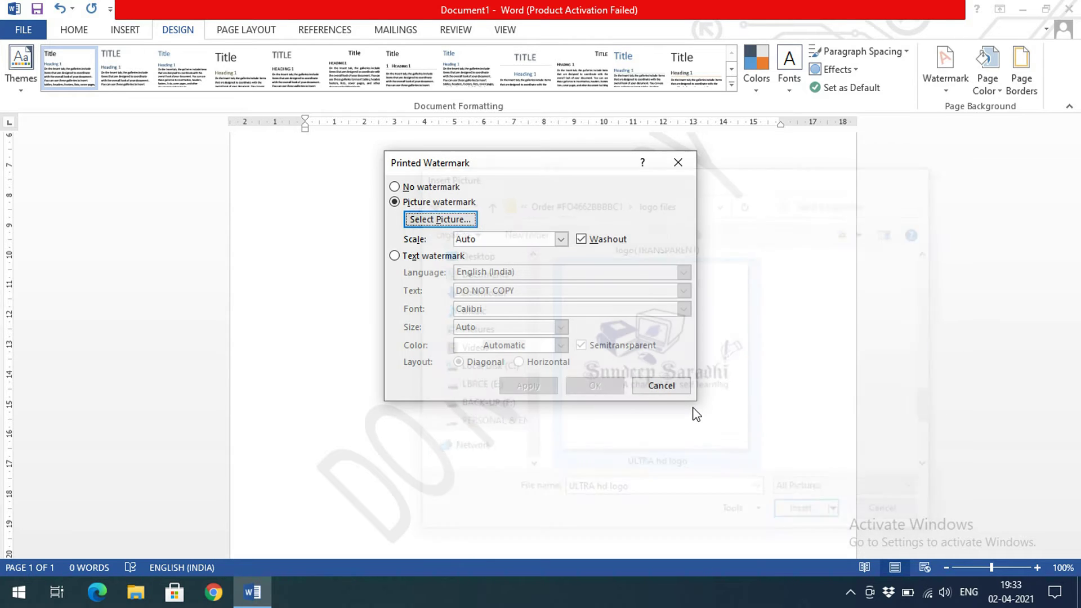
left_click(616, 386)
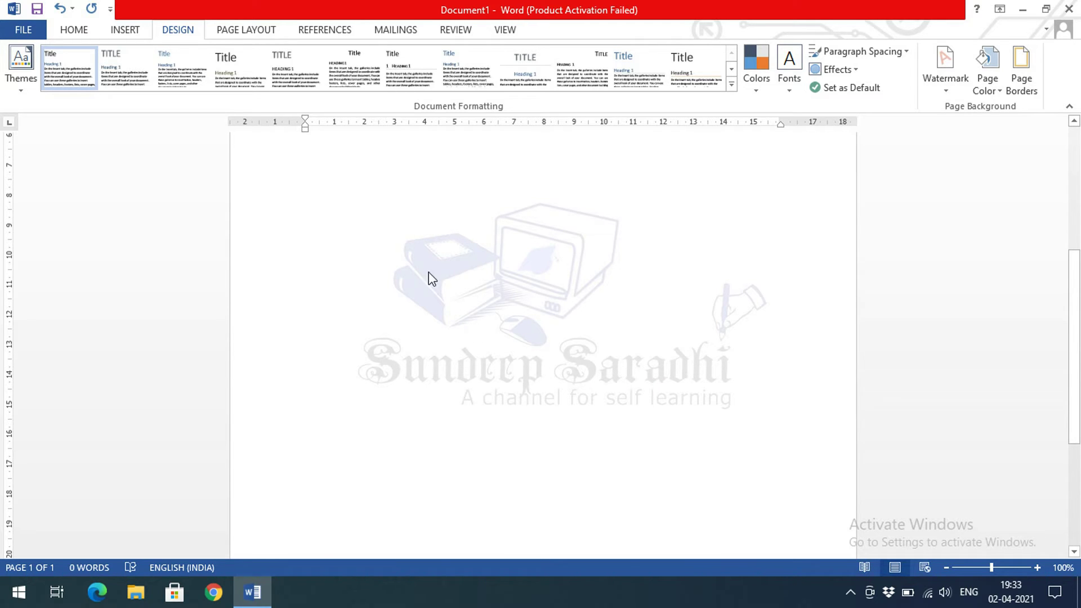
scroll(647, 384, "up", 5)
scroll(647, 384, "down", 5)
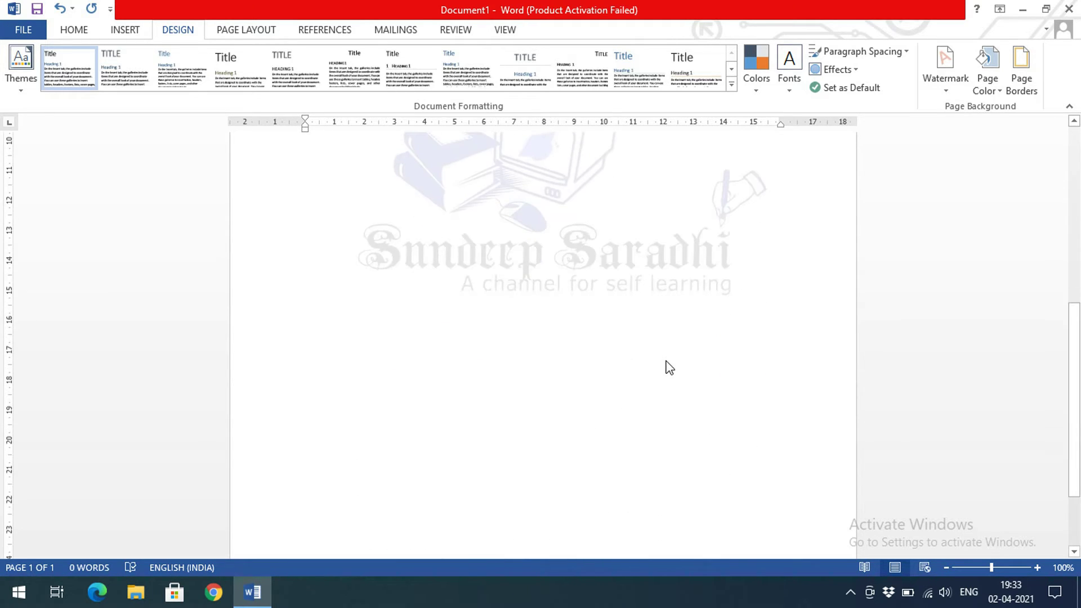
scroll(667, 366, "up", 4)
key("Return")
key("Return")
key("Return")
key("Return")
key("Return")
key("Return")
key("Return")
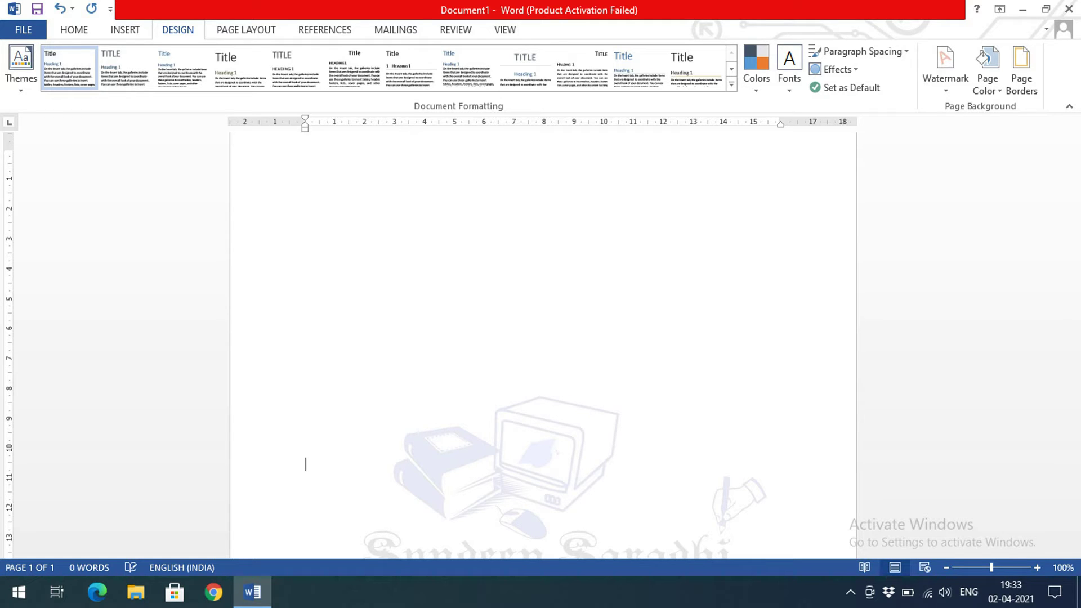
key("Return")
key("Return")
key("Return")
key("Return")
key("Return")
key("Return")
key("Return")
key("Return")
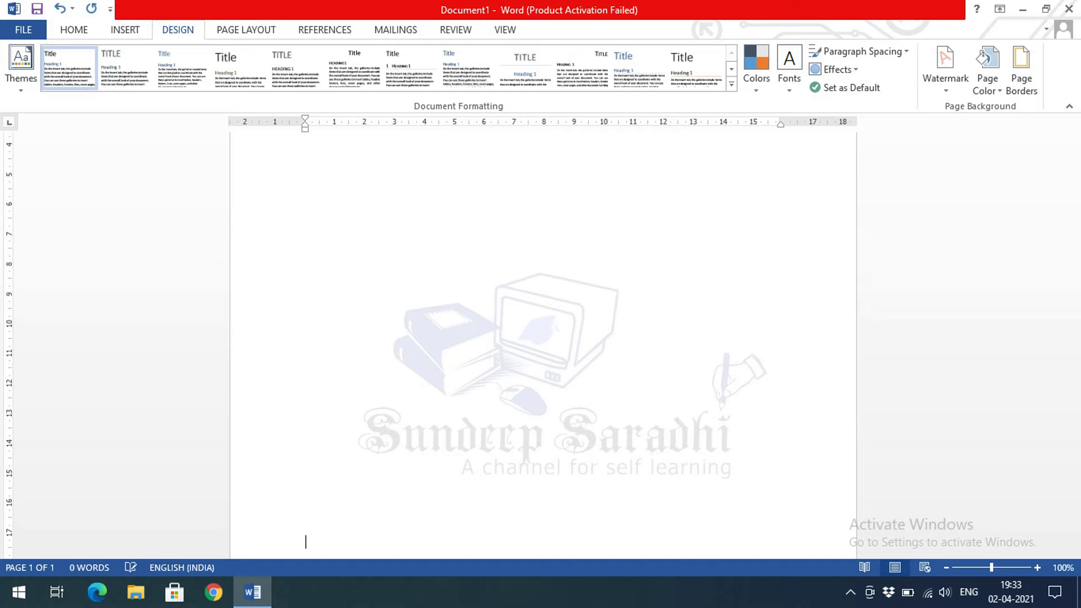
key("Return")
key("Return")
key("Return")
key("Return")
key("Return")
key("Return")
key("Return")
key("Return")
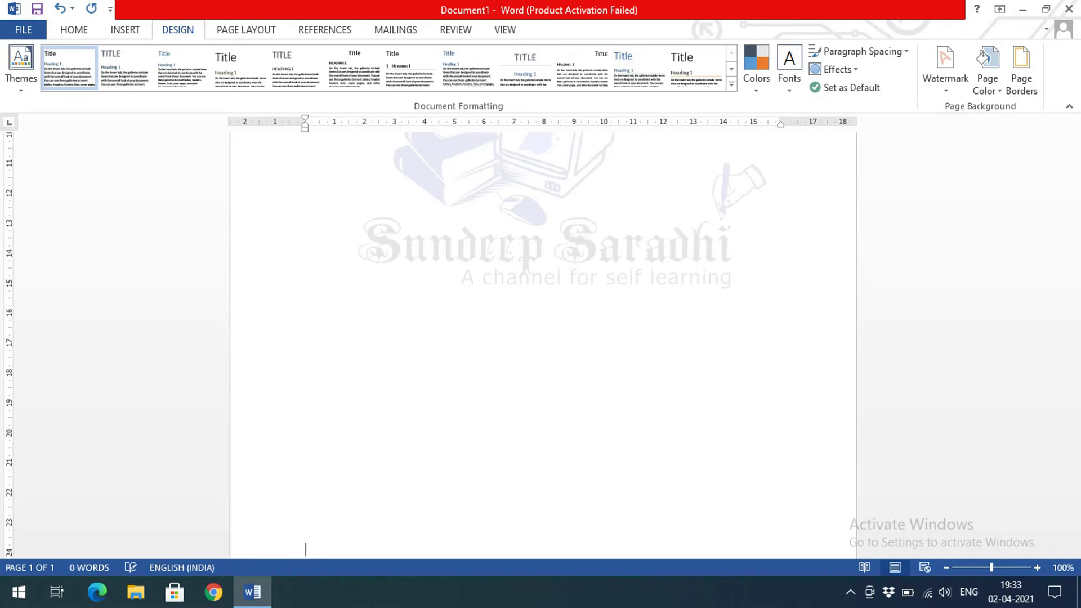
scroll(714, 328, "down", 1)
scroll(681, 345, "down", 5)
scroll(620, 380, "down", 6)
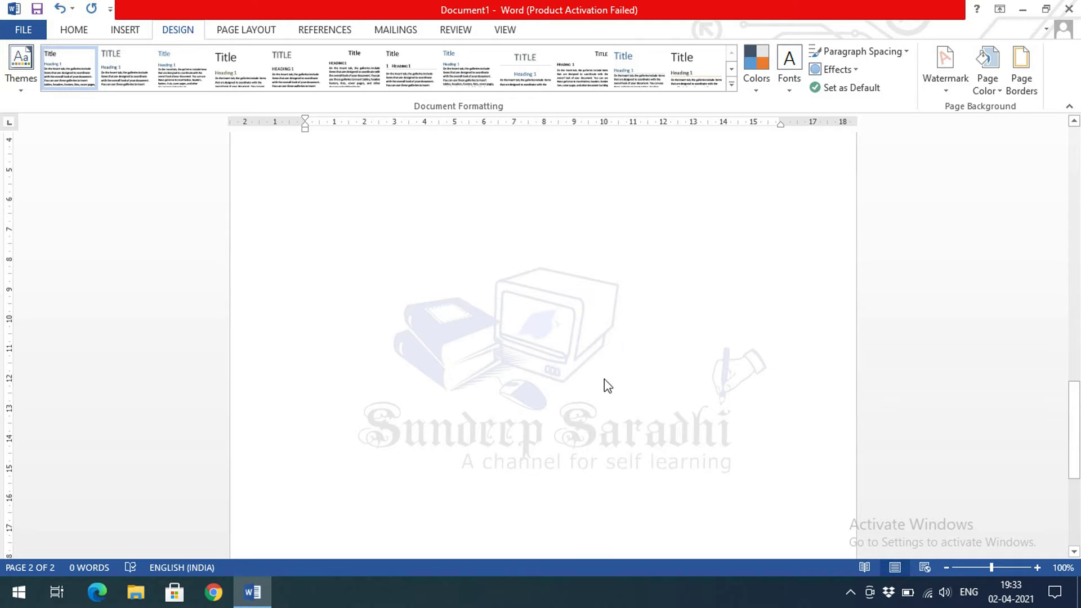
scroll(604, 384, "up", 4)
scroll(571, 377, "up", 10)
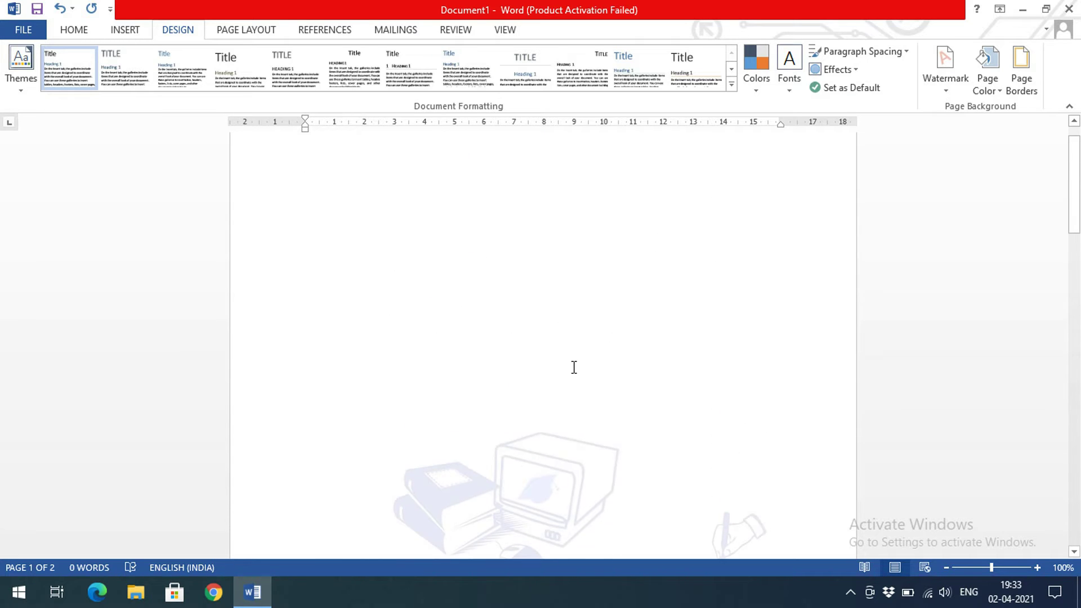
scroll(470, 368, "down", 4)
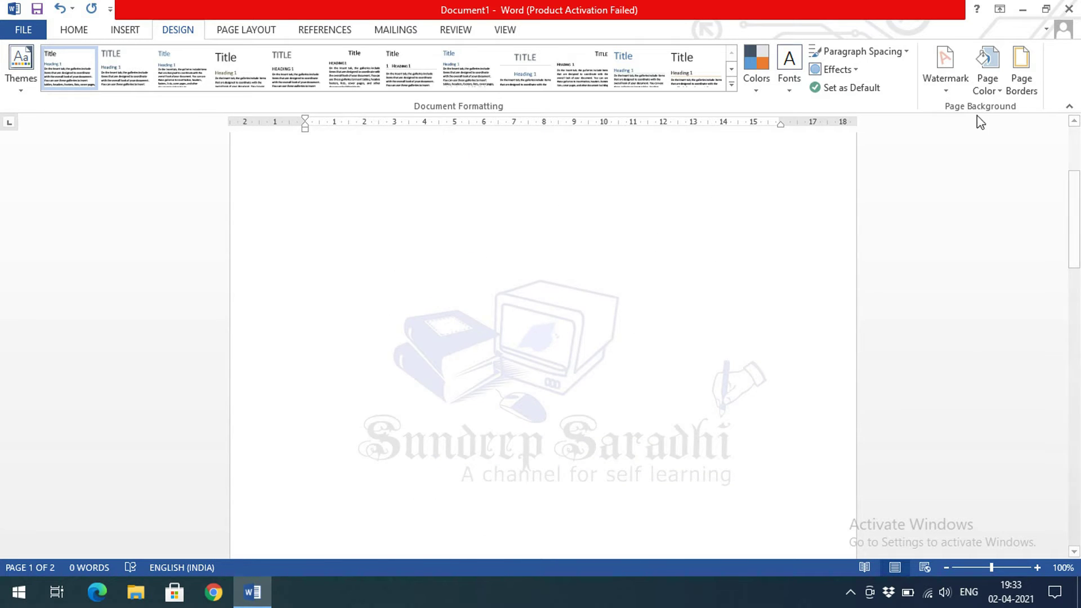
Step: Set the logo watermark's picture scale to 500% in Custom Watermark and apply it
left_click(946, 73)
left_click(801, 426)
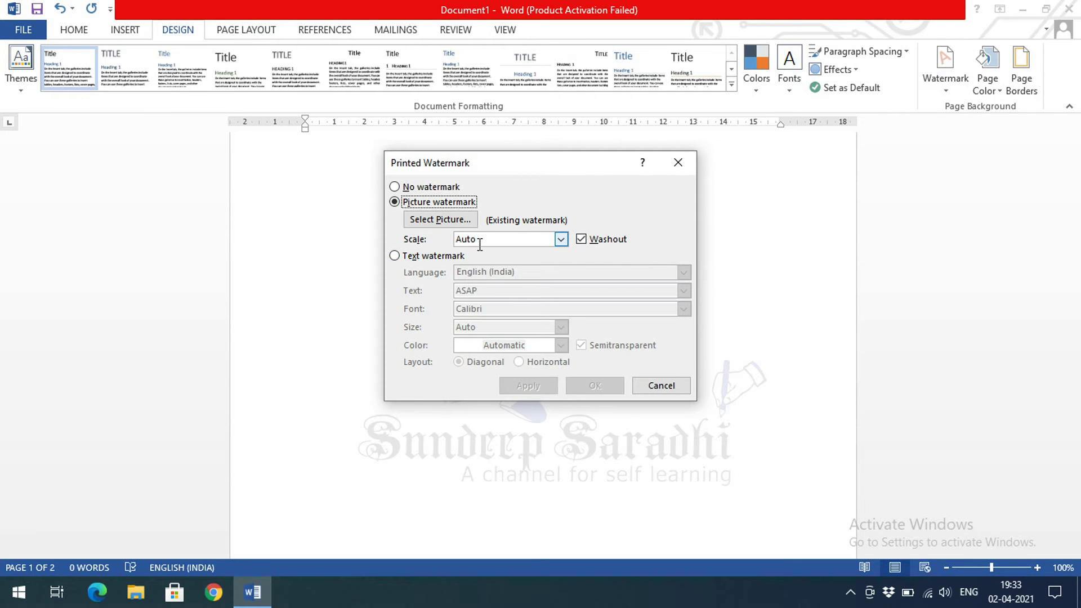
left_click_drag(531, 164, 799, 105)
left_click(792, 178)
left_click(830, 180)
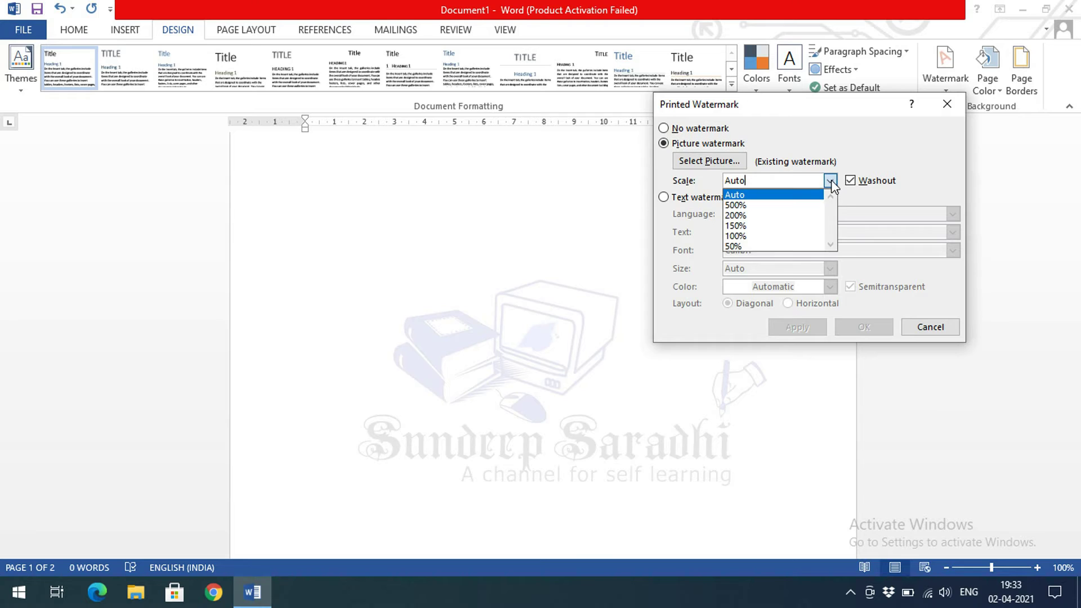
left_click(815, 205)
left_click(887, 331)
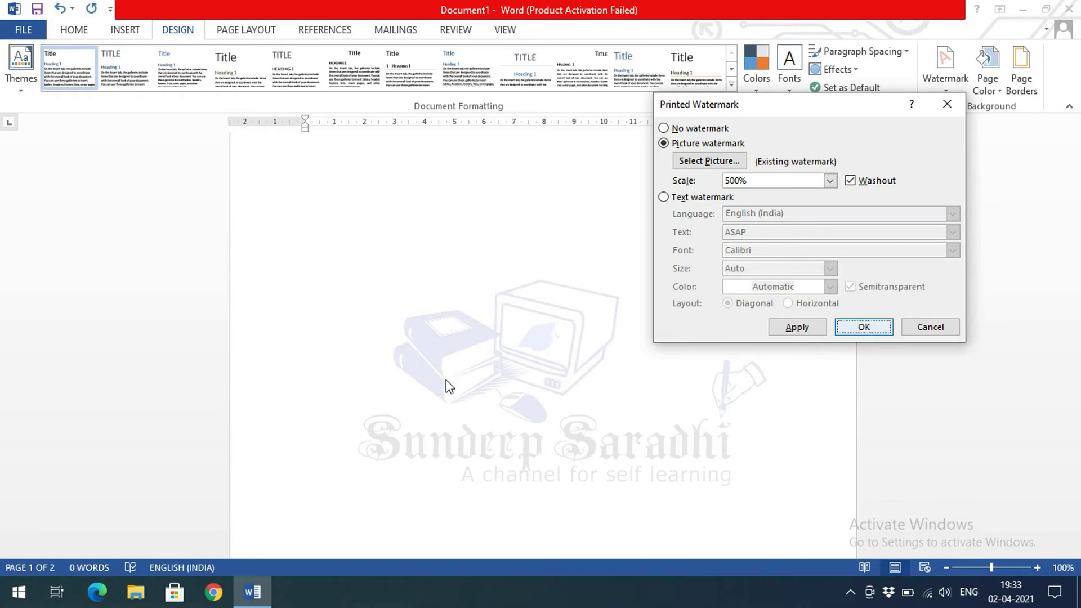
key("Return")
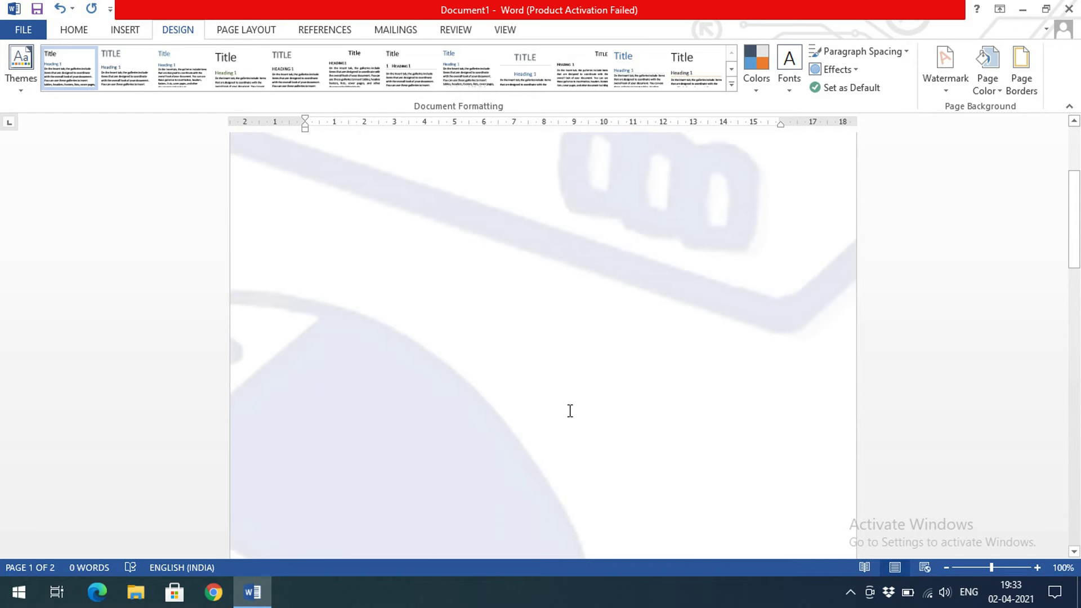
Step: Change the picture watermark scale from 500% to 50% and apply it
scroll(571, 411, "up", 3)
left_click(947, 91)
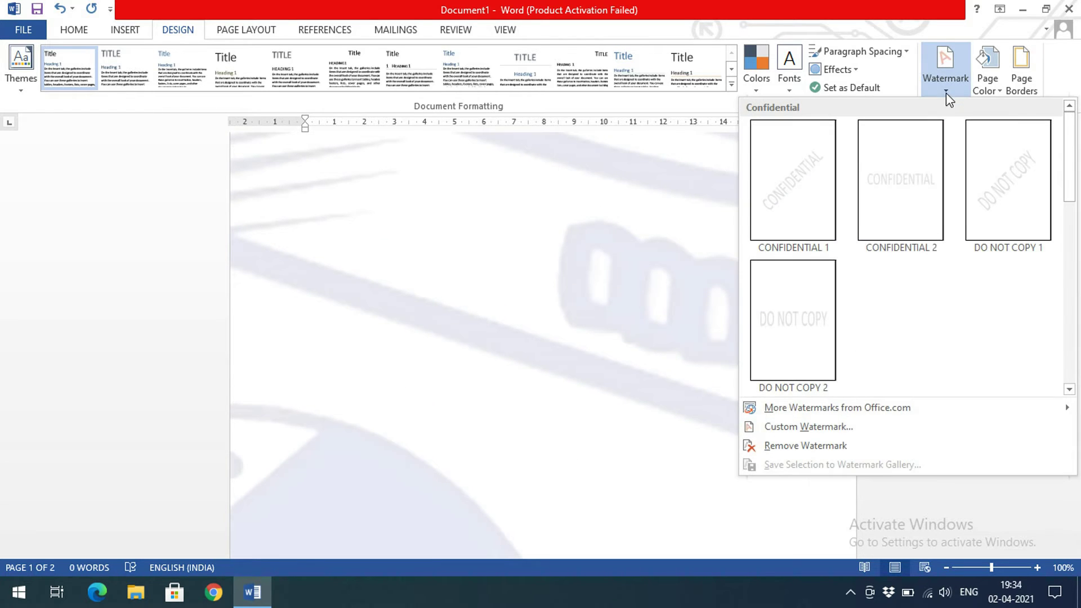
left_click(808, 427)
left_click(768, 186)
left_click(829, 184)
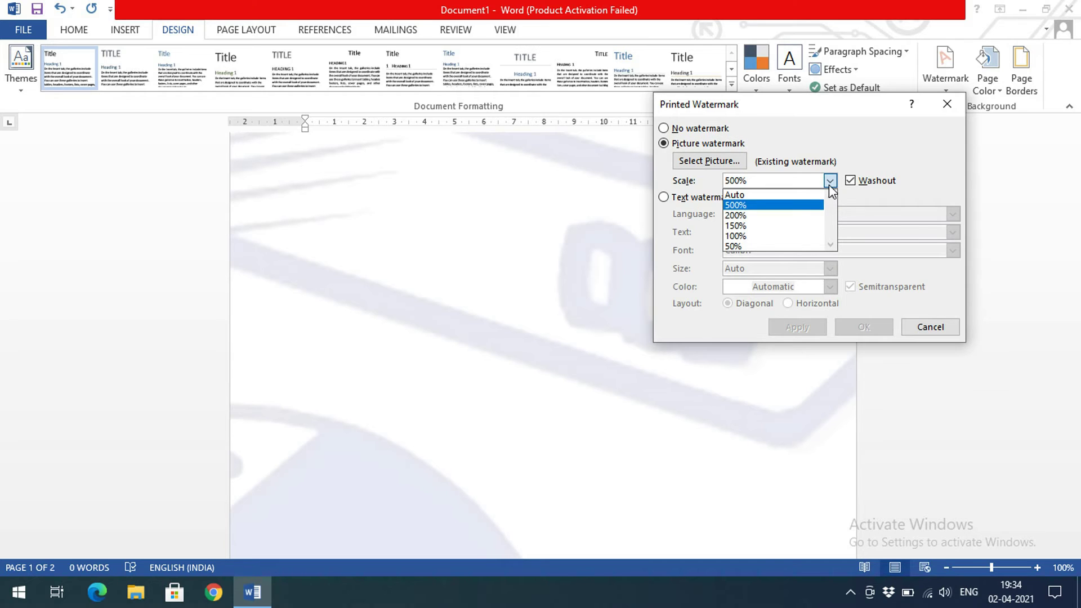
left_click(792, 244)
left_click(856, 330)
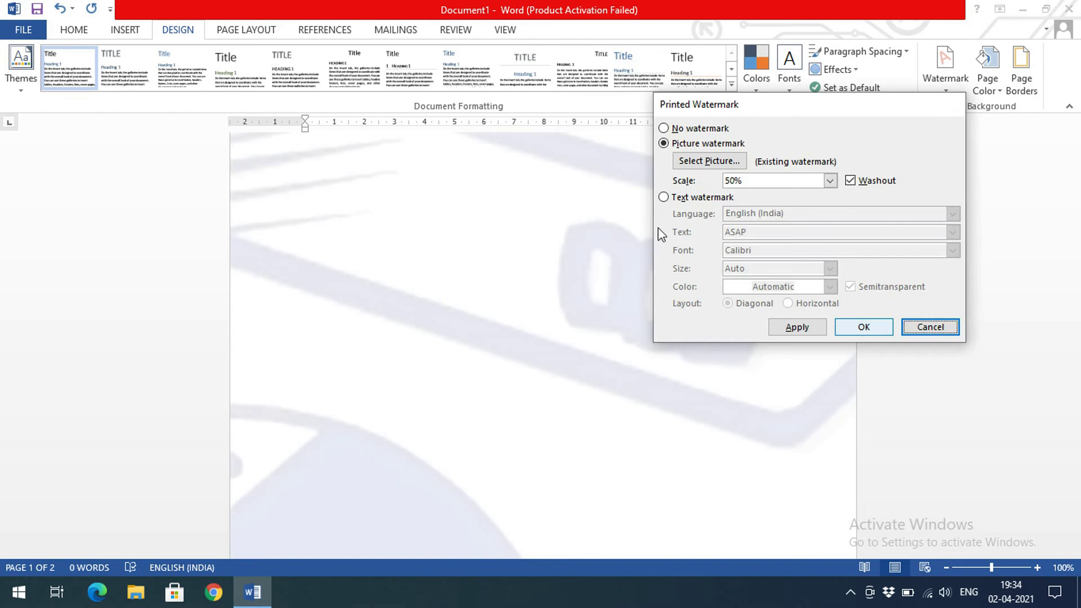
key("Return")
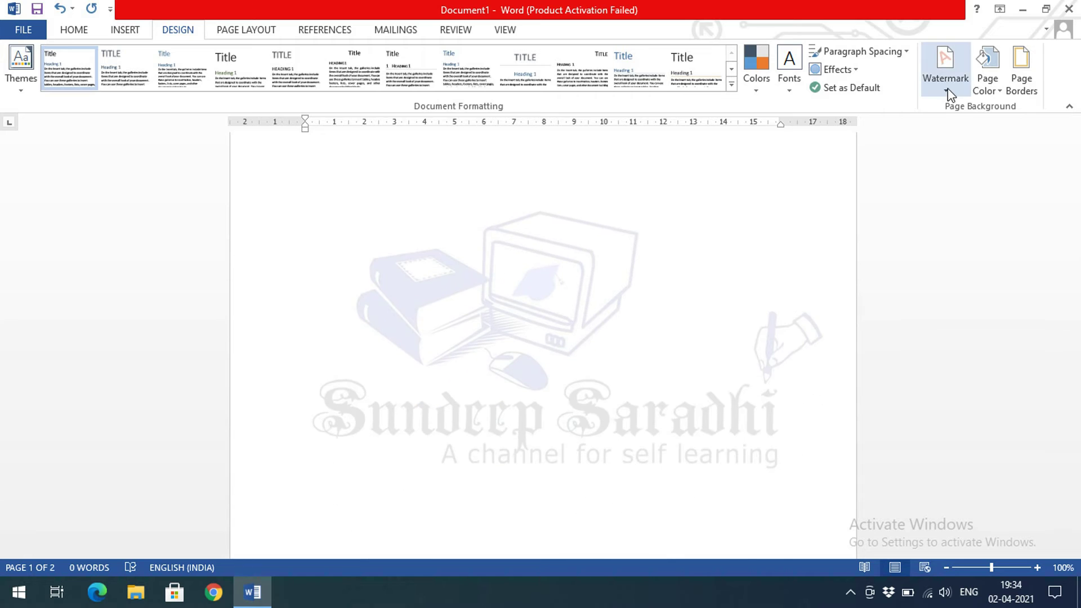
Step: Uncheck Washout so the 50% logo watermark appears in full colour
left_click(947, 88)
left_click(800, 429)
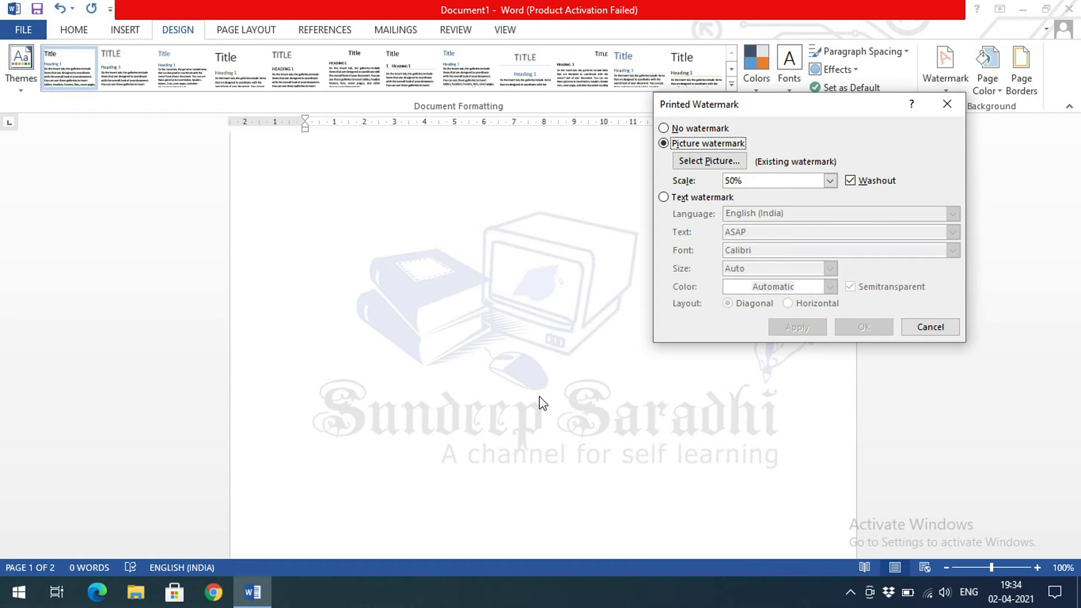
left_click(851, 180)
left_click(864, 327)
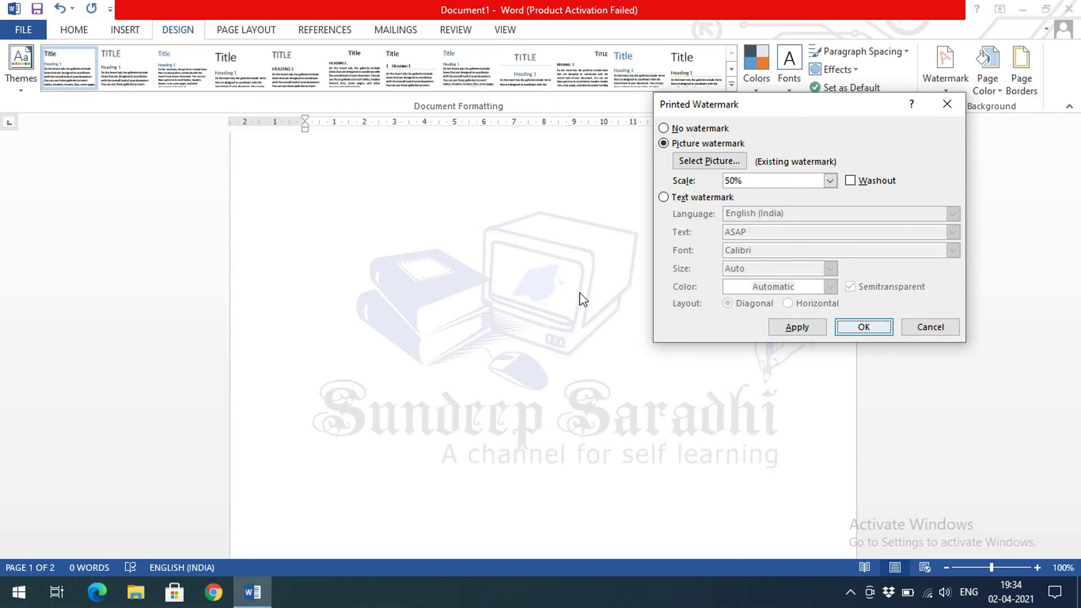
key("Return")
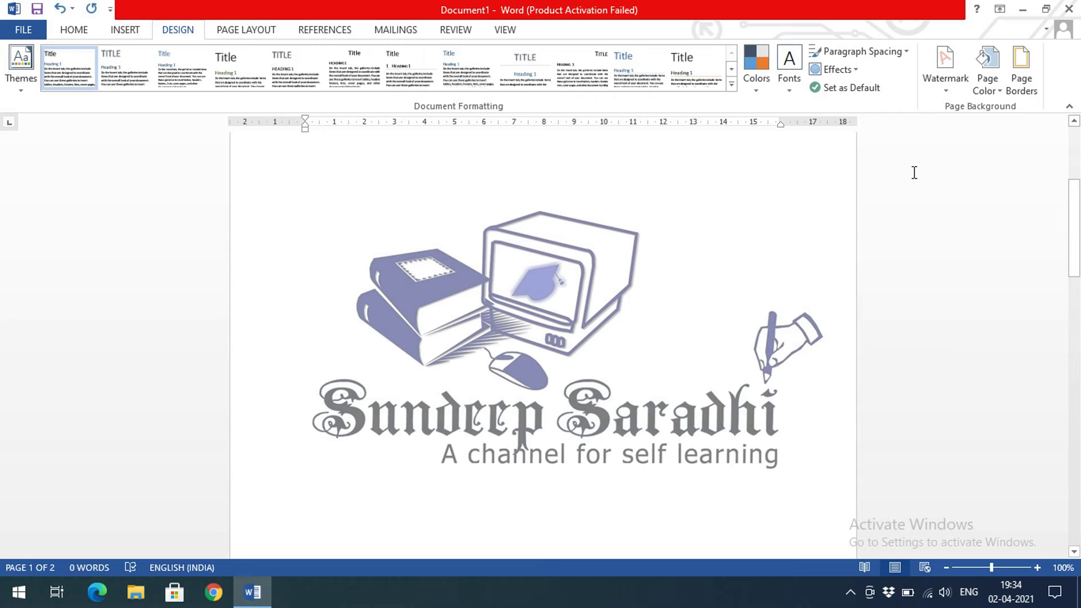
Step: Switch to a Text watermark in English (India), replacing the ASAP text with the channel name
left_click(949, 87)
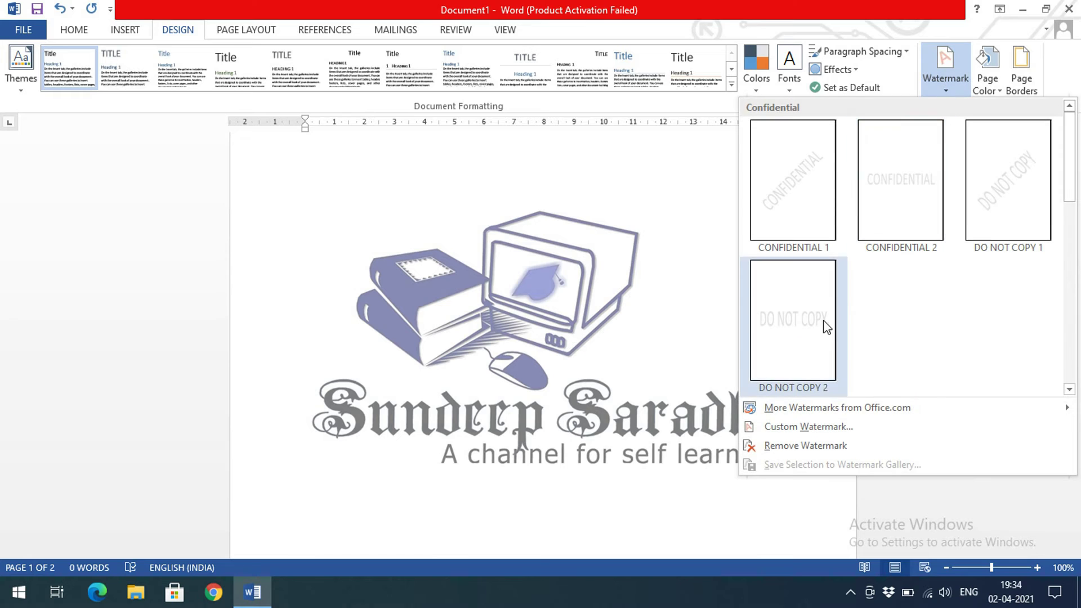
left_click(800, 427)
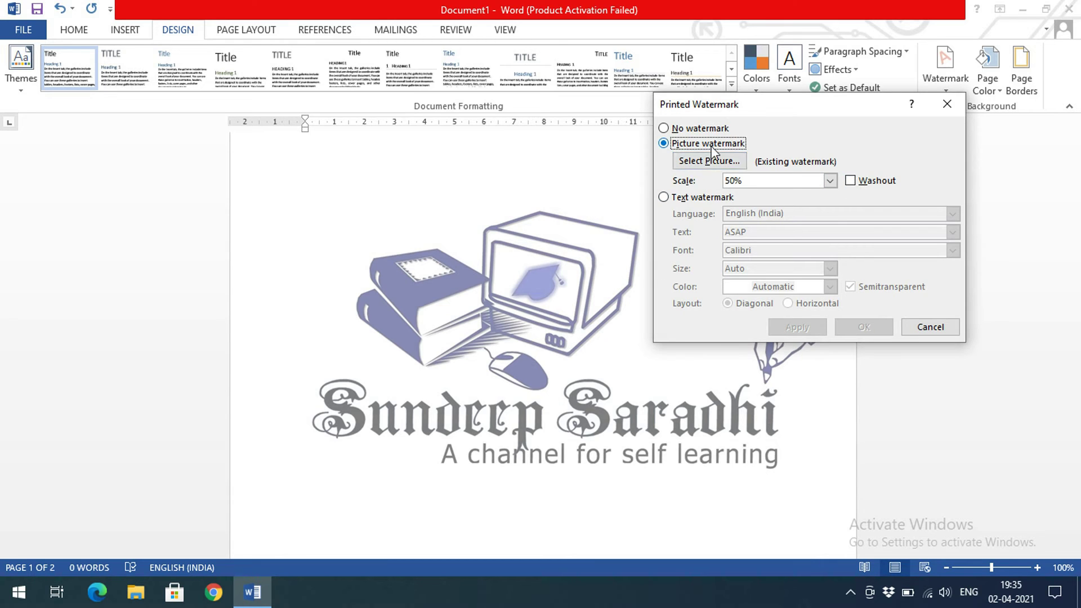
left_click(666, 197)
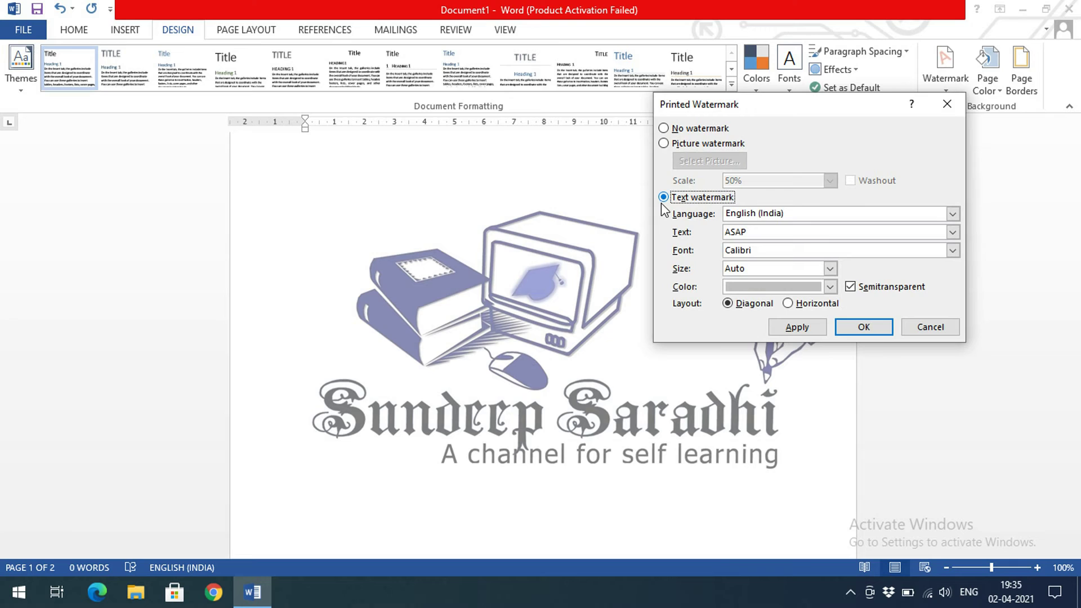
left_click(813, 213)
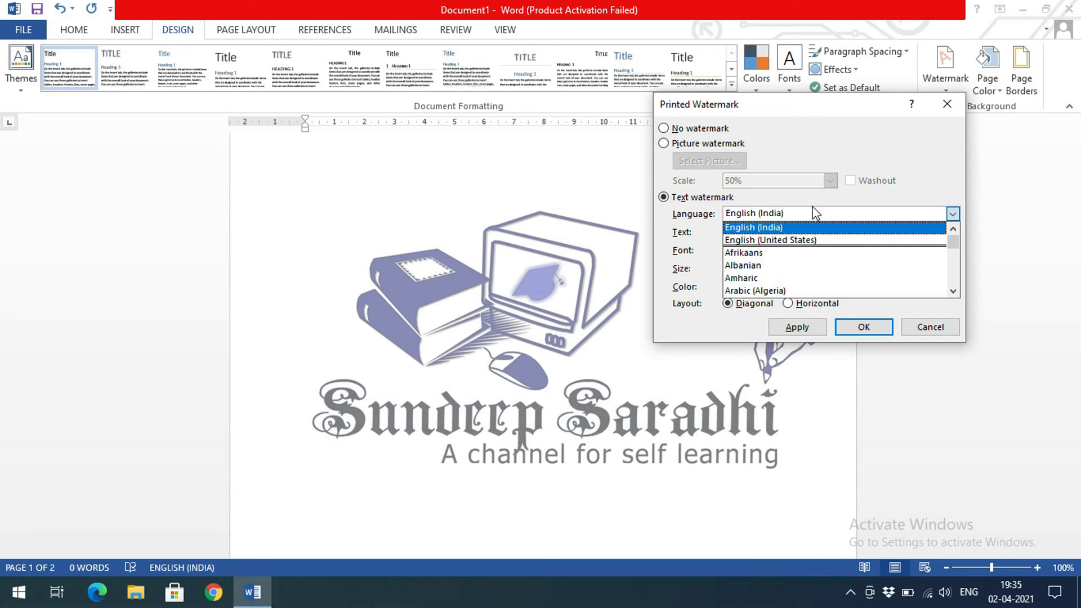
left_click(808, 213)
key("Tab")
left_click(782, 232)
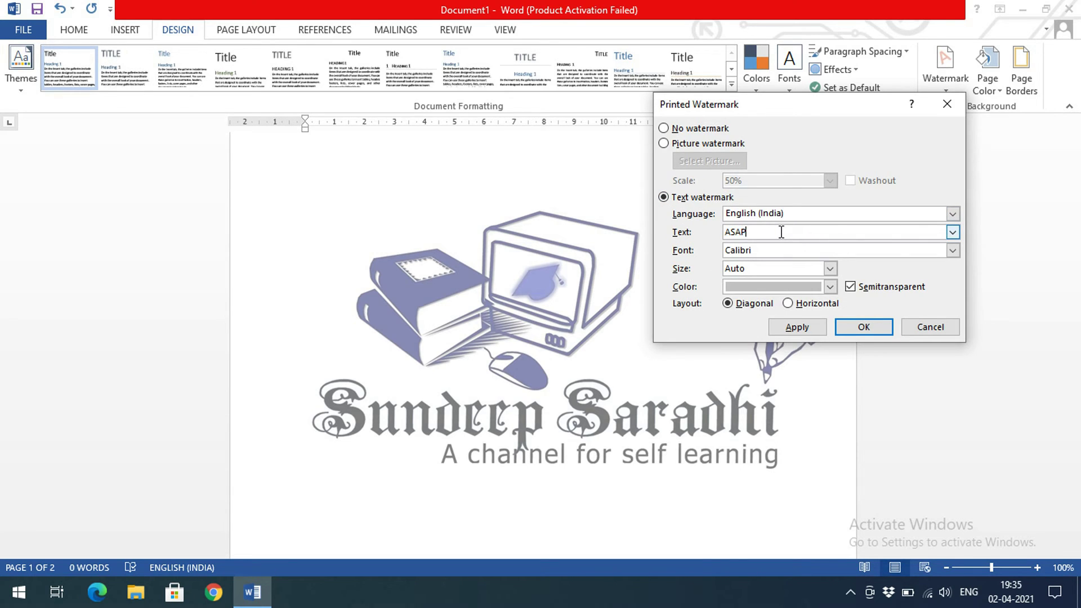
left_click_drag(782, 232, 669, 244)
type("SUNDEEP SARADHI")
Step: Format the watermark text as Cooper Black, size 40, in orange
left_click(953, 250)
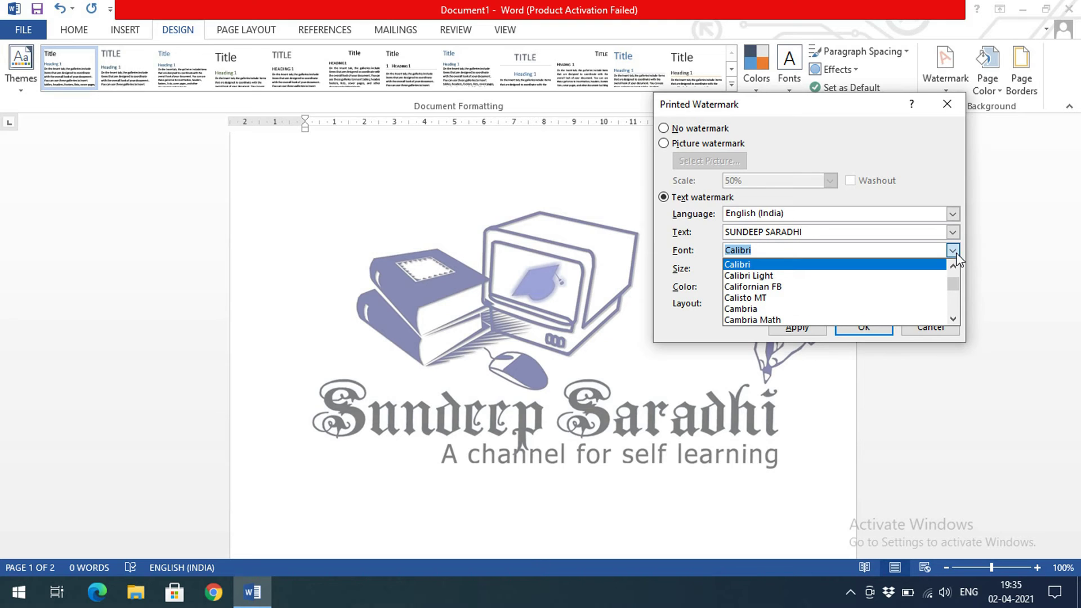
scroll(901, 287, "down", 5)
scroll(897, 288, "down", 4)
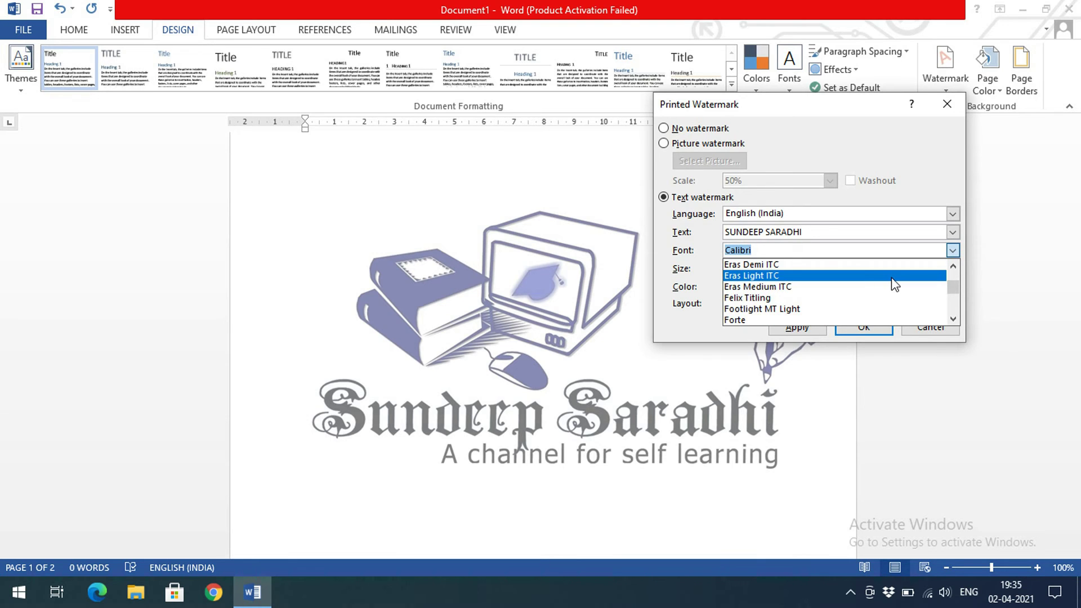
scroll(895, 285, "up", 3)
scroll(896, 285, "up", 2)
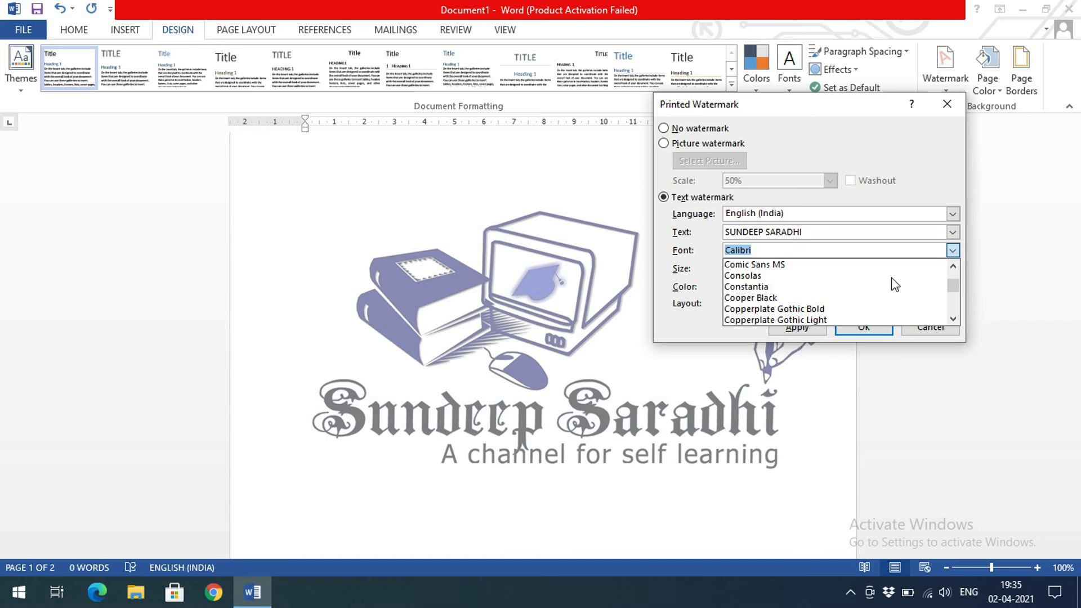
left_click(879, 299)
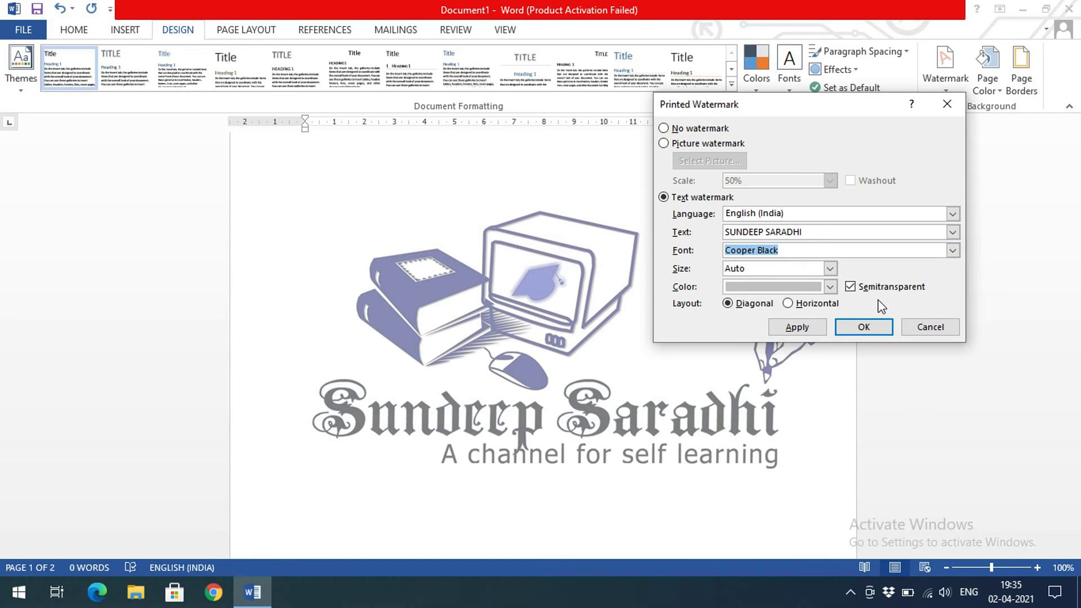
left_click(830, 269)
scroll(788, 312, "down", 2)
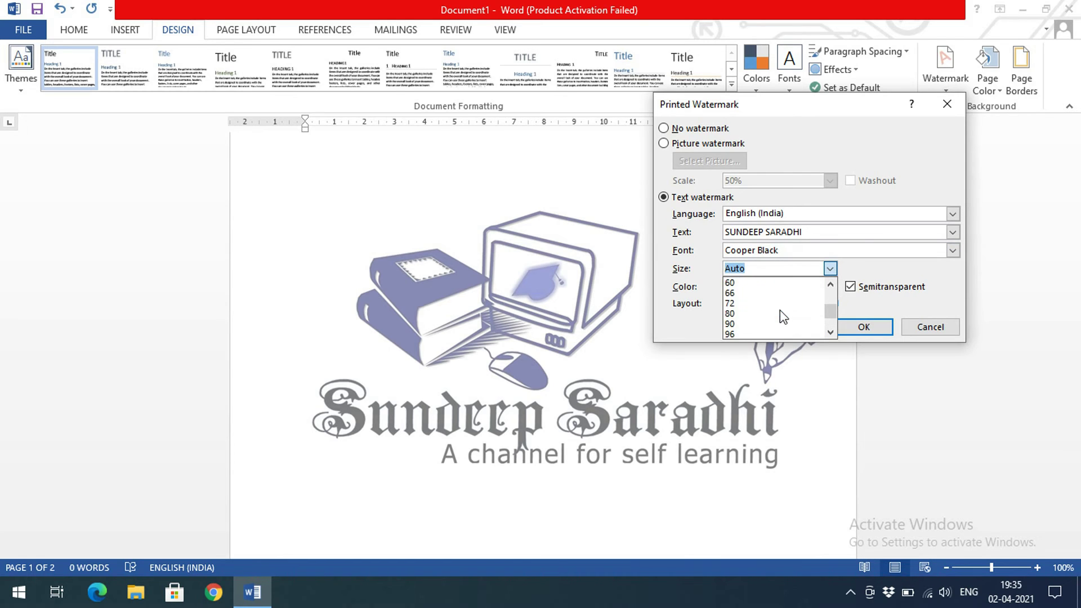
scroll(783, 313, "up", 2)
left_click(787, 303)
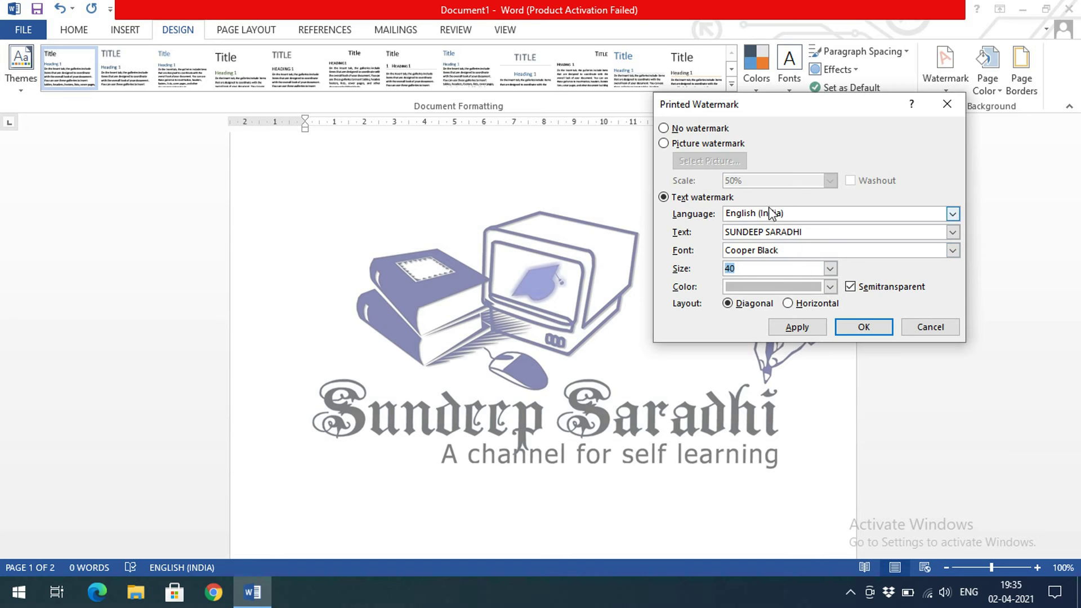
left_click(830, 288)
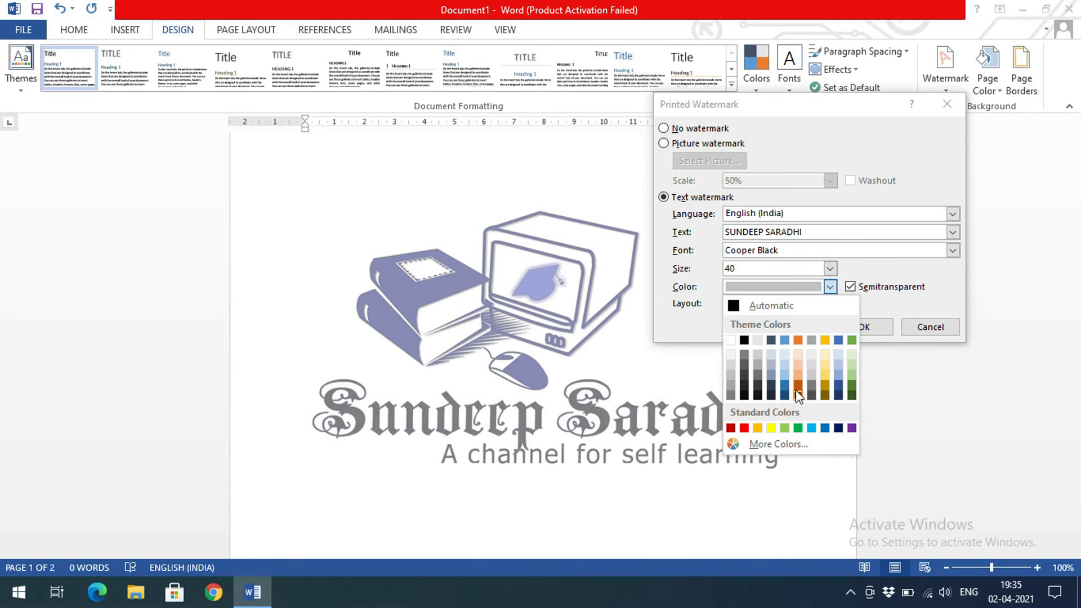
left_click(798, 340)
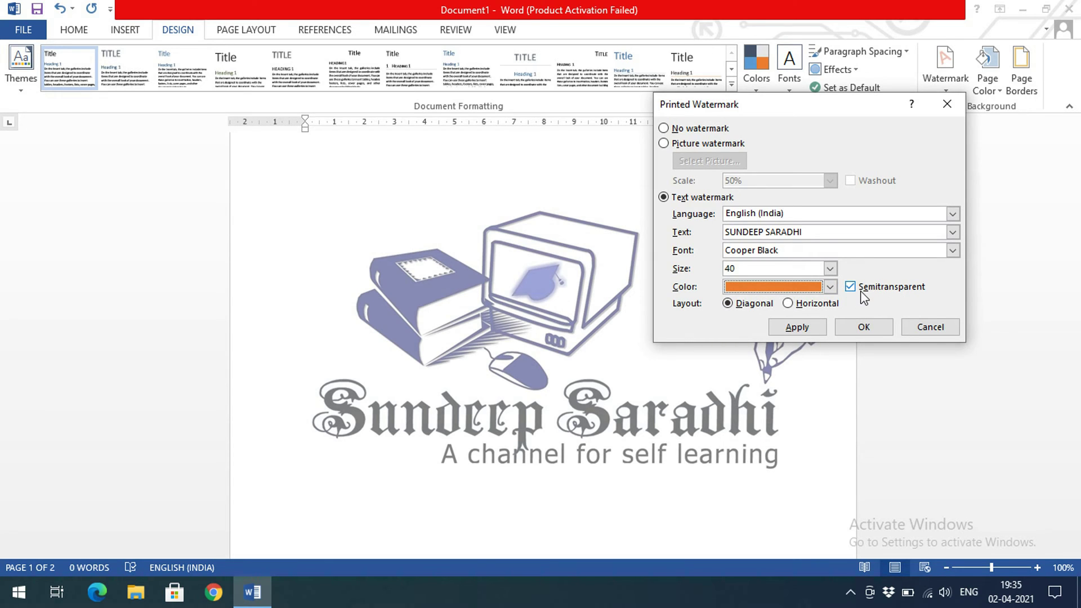
Step: Apply the text watermark, then make it horizontal, non-semitransparent, and size 54
left_click(796, 329)
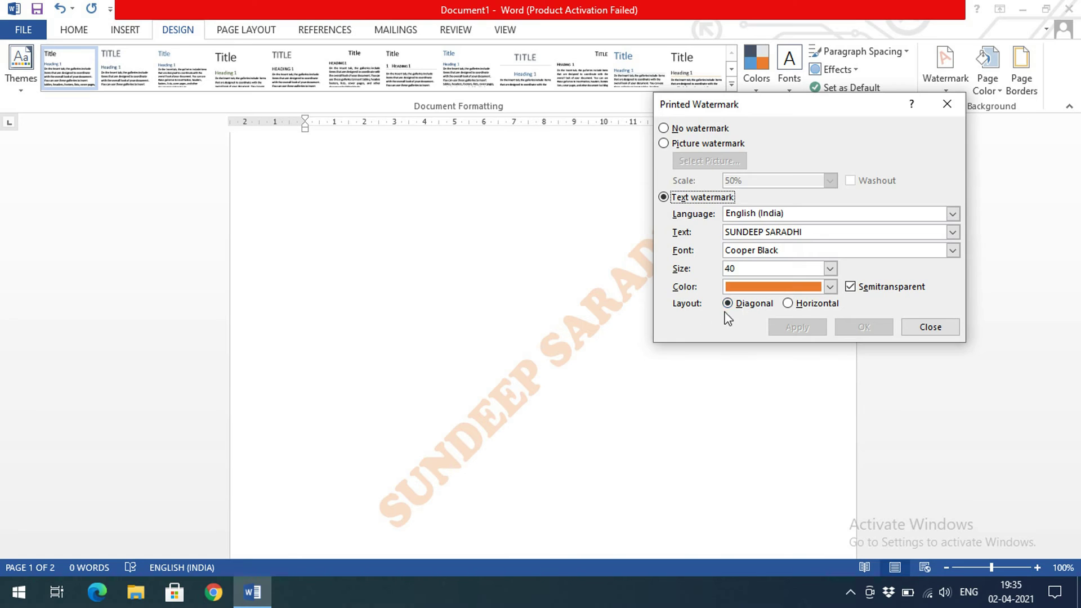
left_click(815, 305)
left_click(799, 327)
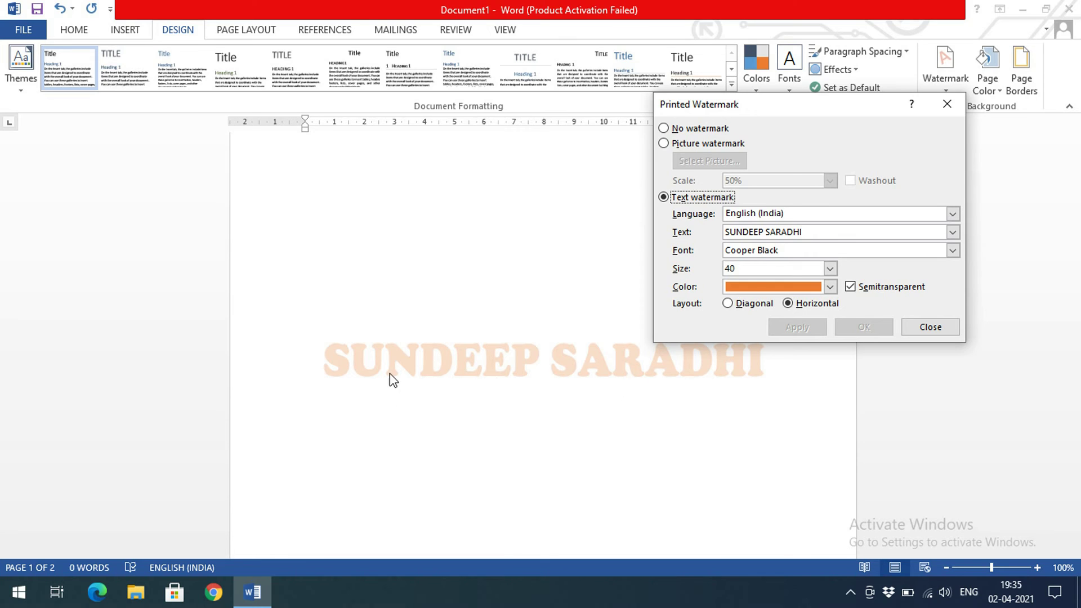
left_click(850, 287)
left_click(797, 327)
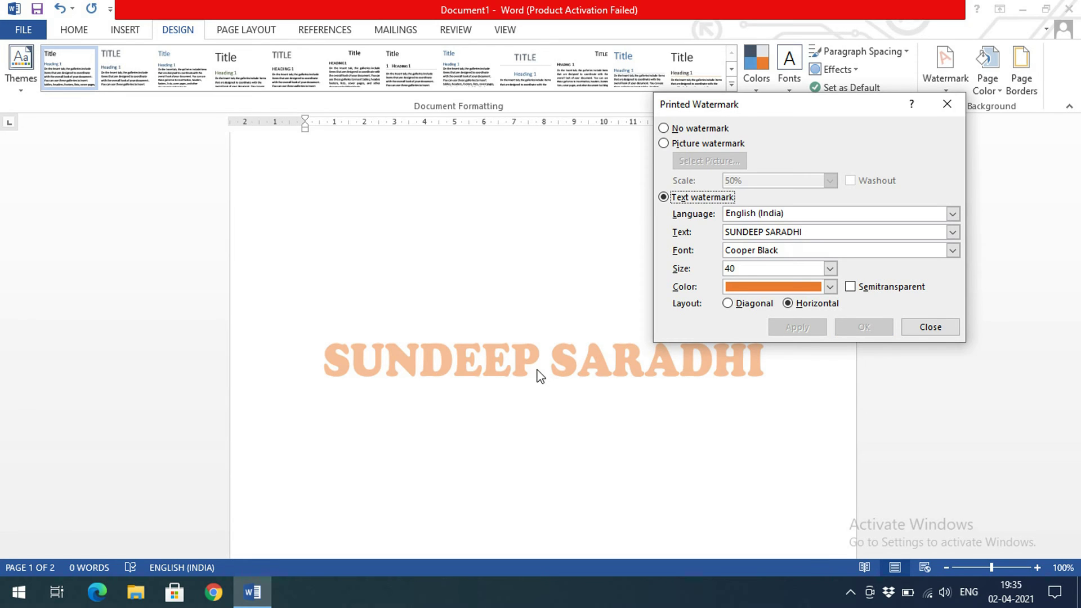
left_click(831, 267)
left_click(805, 333)
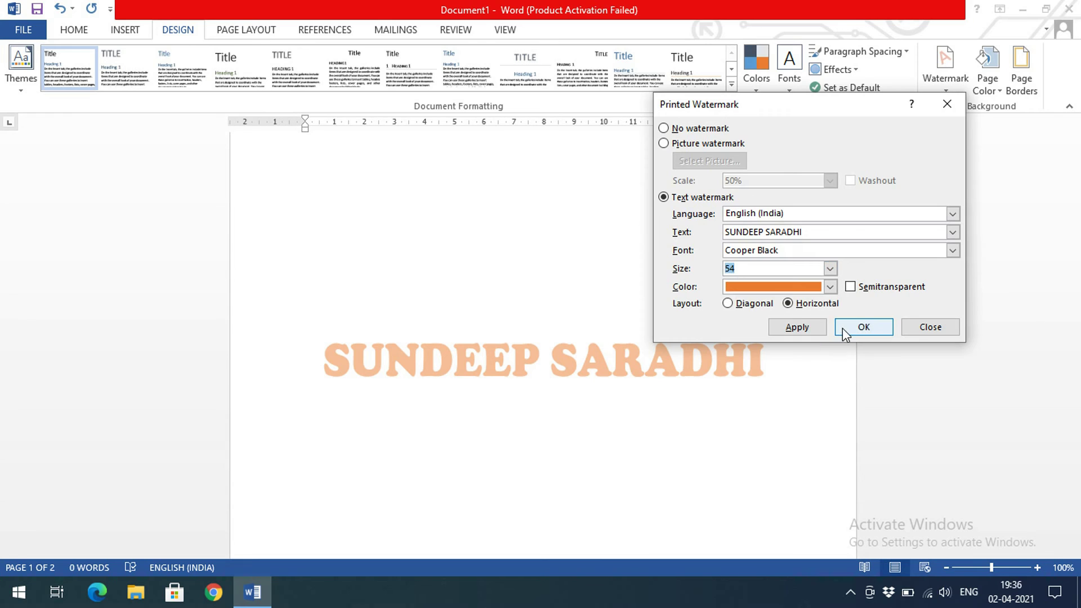
left_click(843, 328)
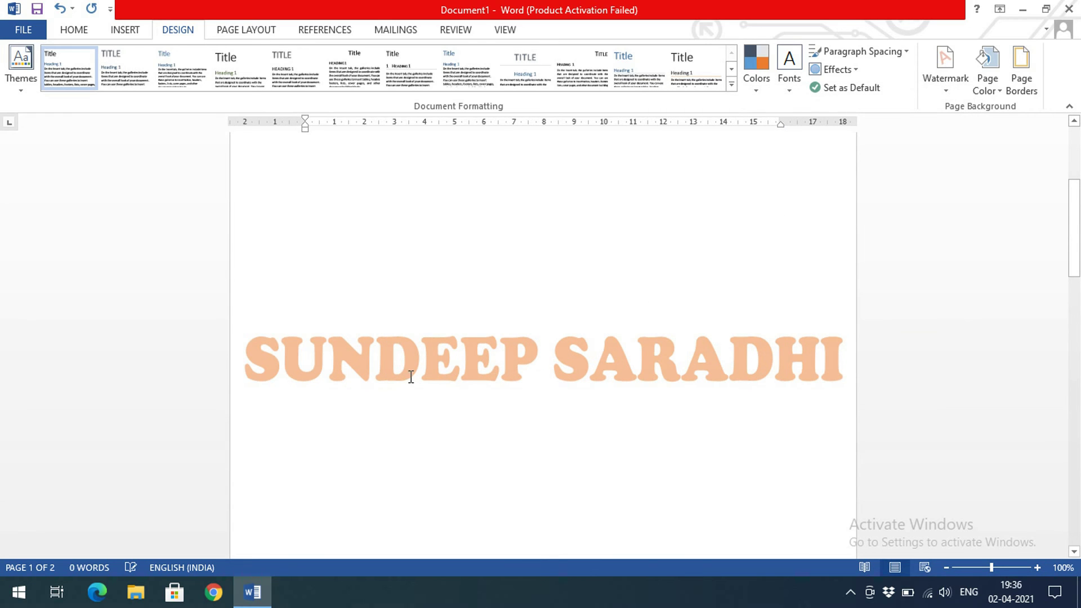
Step: In Custom Watermark, apply light green colour and the Gabriola font to the text watermark
left_click(958, 85)
left_click(816, 426)
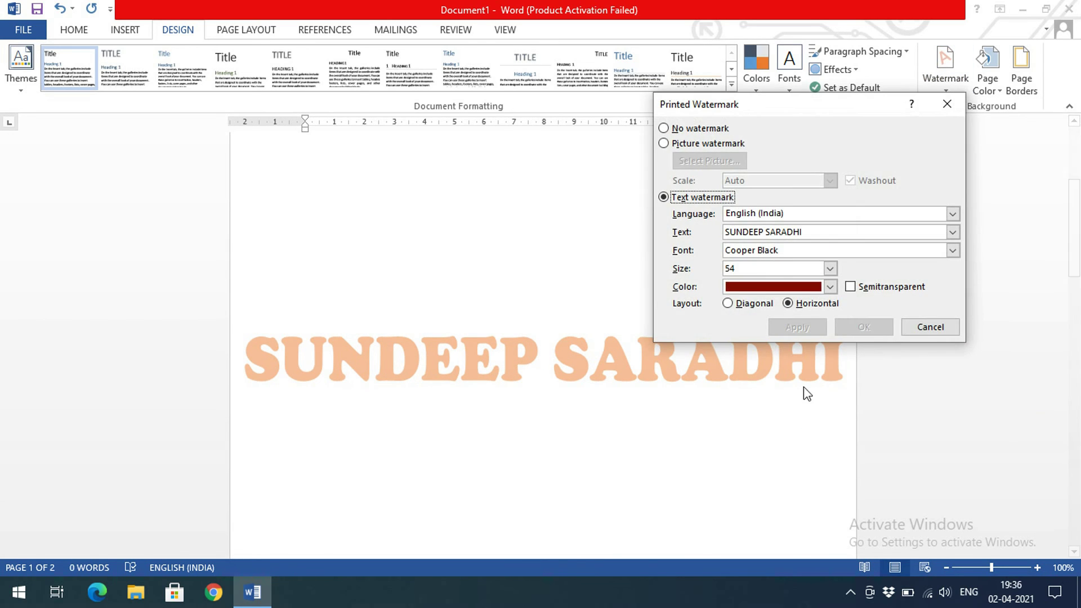
left_click(777, 288)
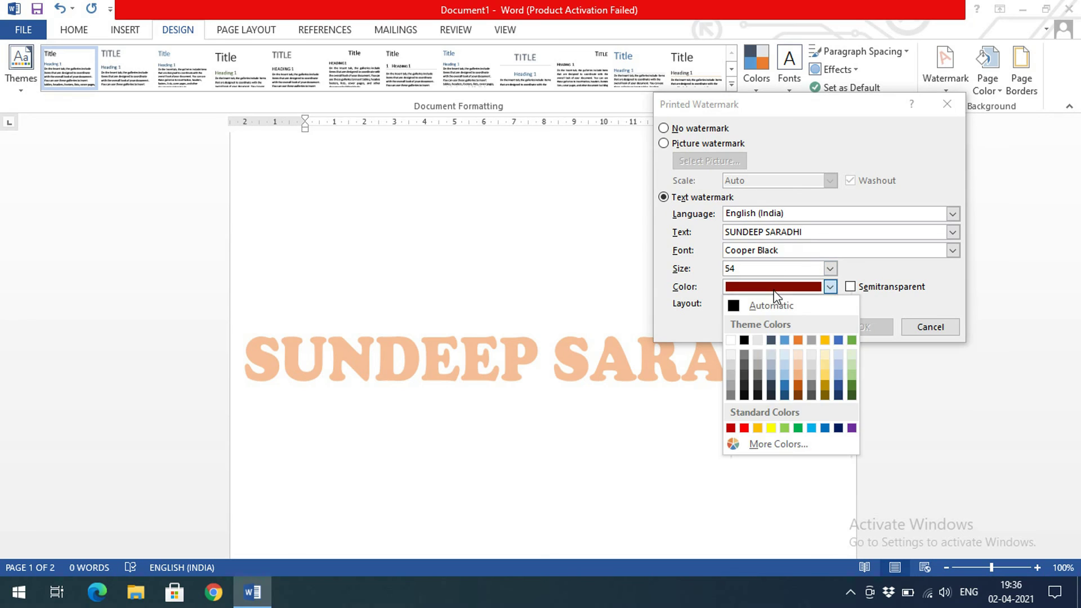
left_click(783, 427)
left_click(811, 330)
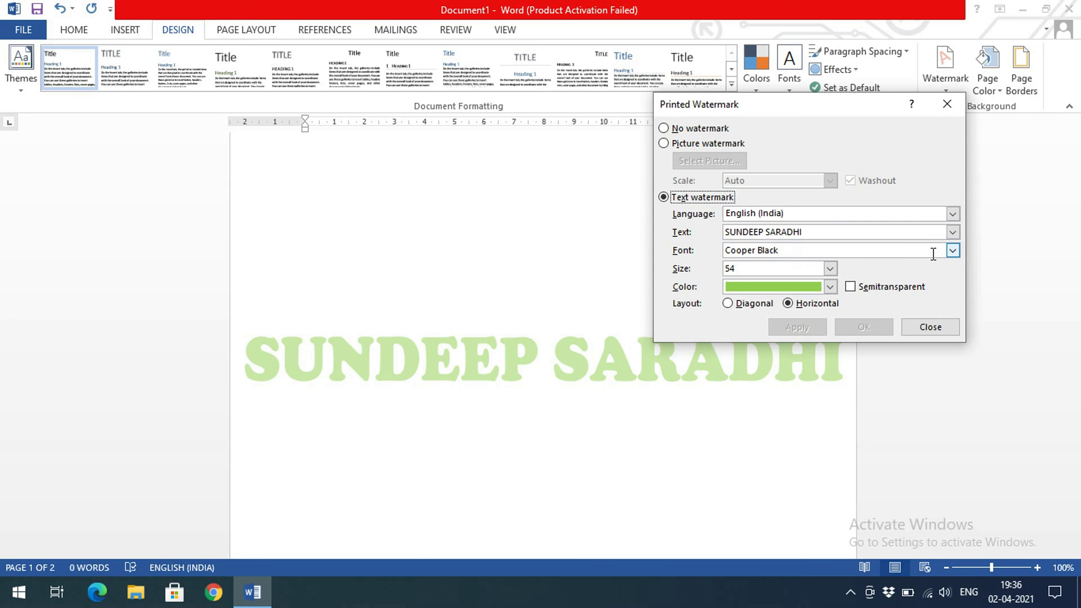
left_click(953, 250)
scroll(866, 314, "down", 7)
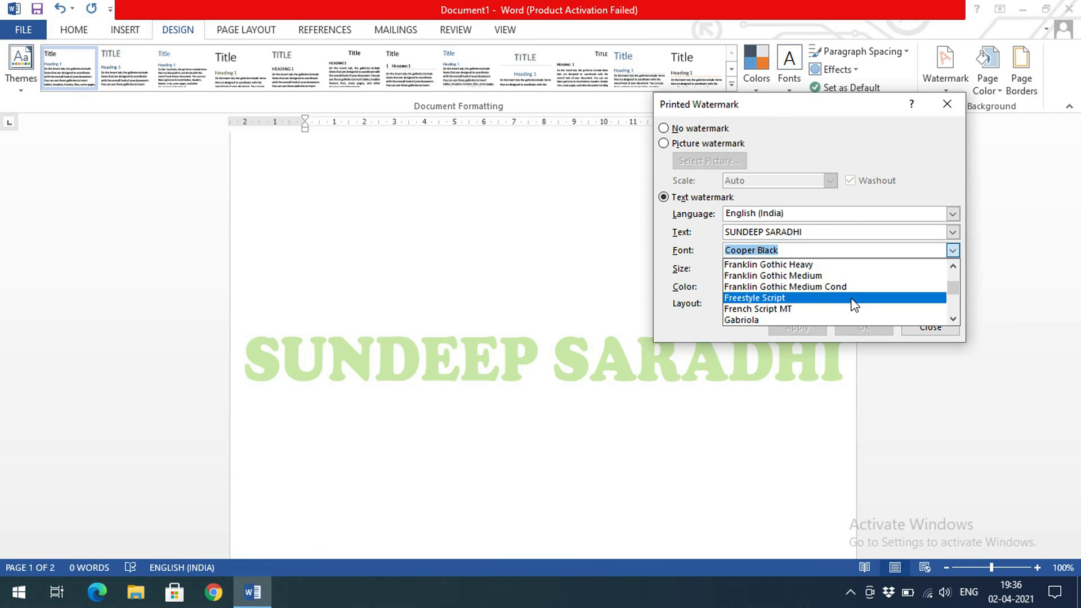
left_click(823, 315)
left_click(806, 327)
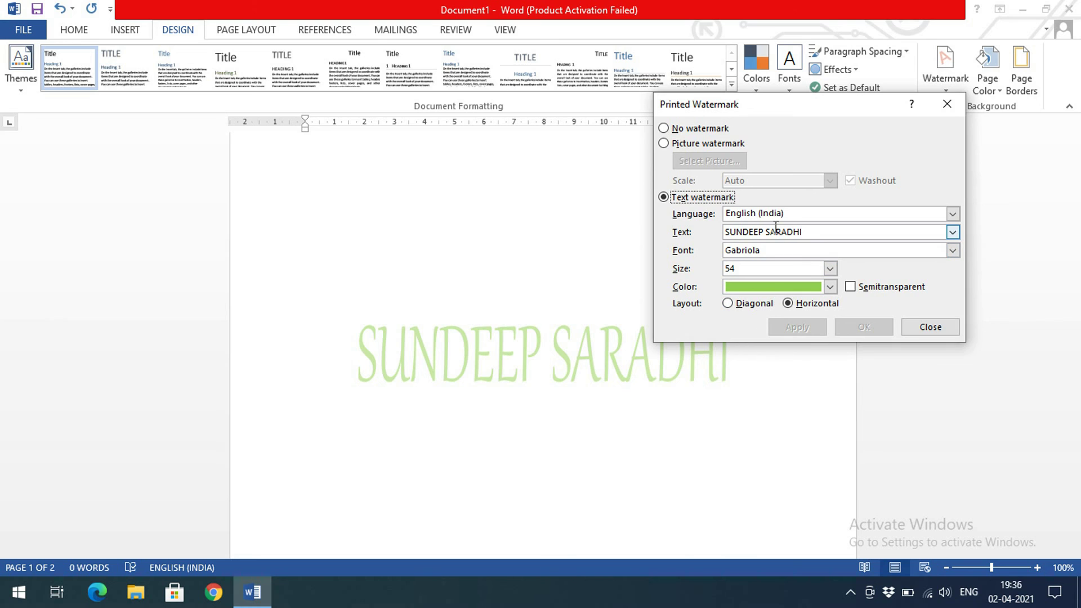
left_click_drag(806, 236, 732, 236)
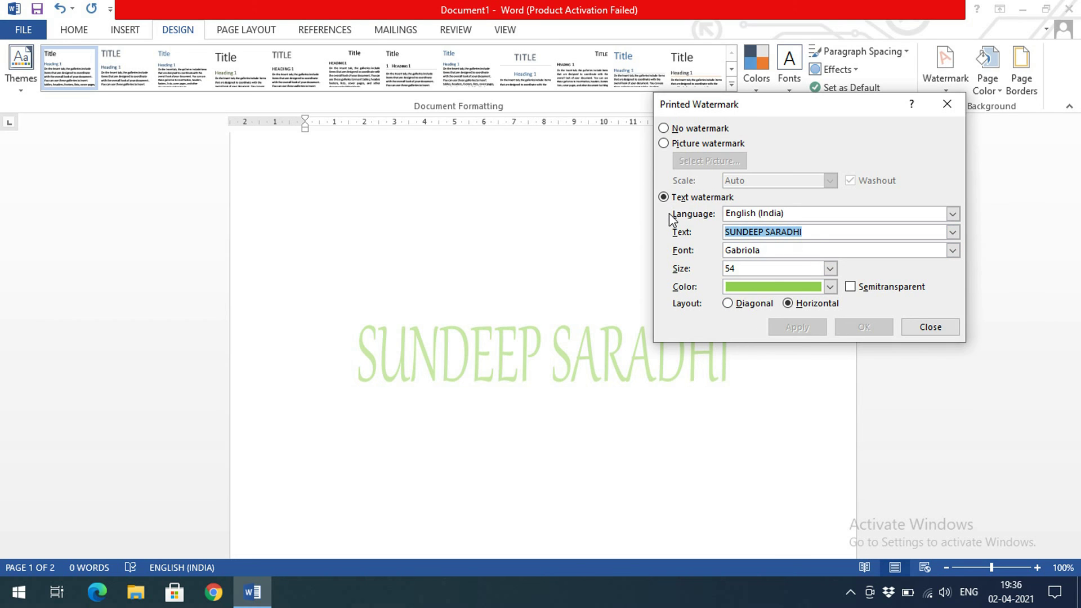
left_click(934, 329)
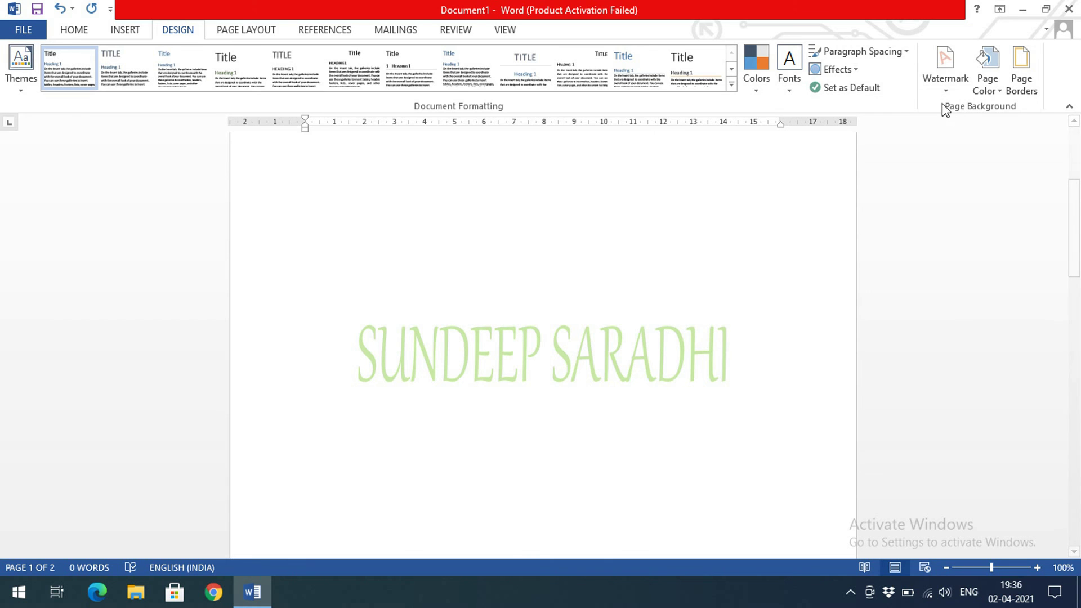
Step: Set the Custom Watermark option to No watermark, clearing the green Gabriola text
left_click(942, 86)
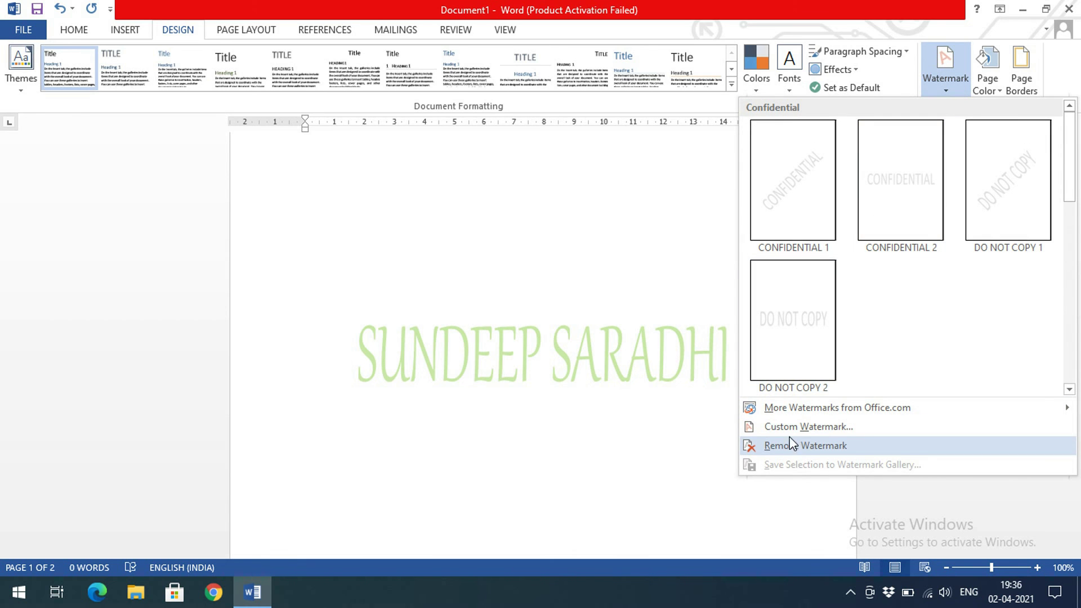
left_click(794, 426)
left_click(688, 132)
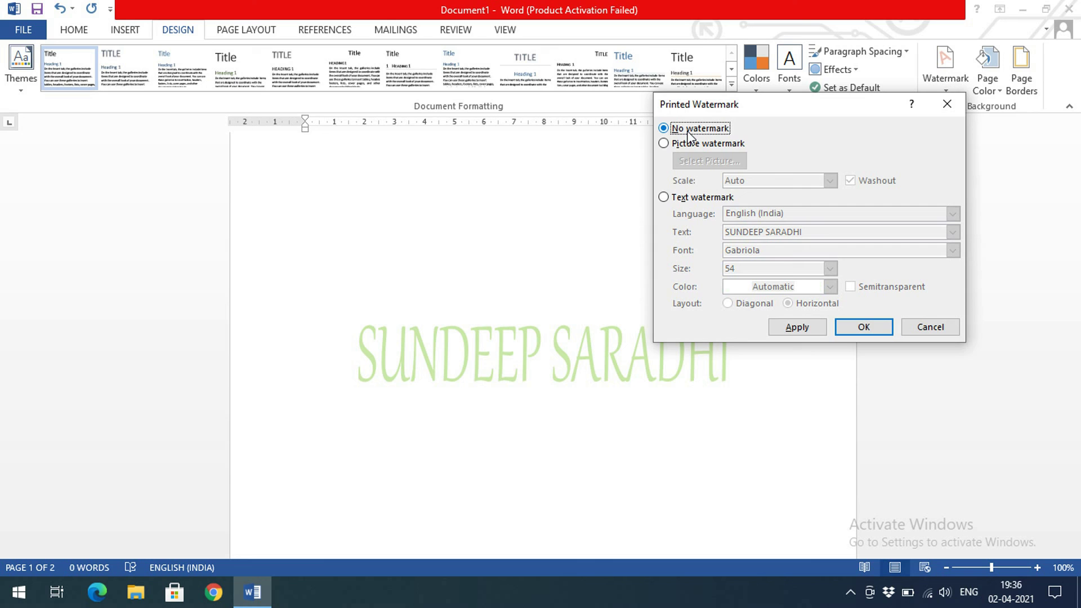
left_click(794, 328)
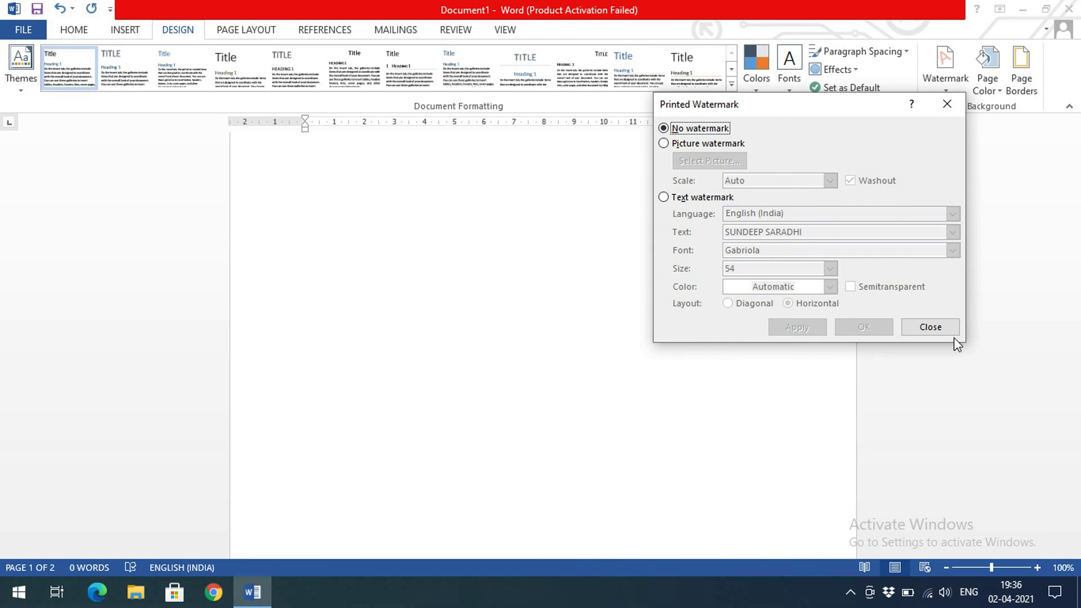
left_click(929, 327)
scroll(649, 467, "down", 3)
scroll(654, 459, "up", 7)
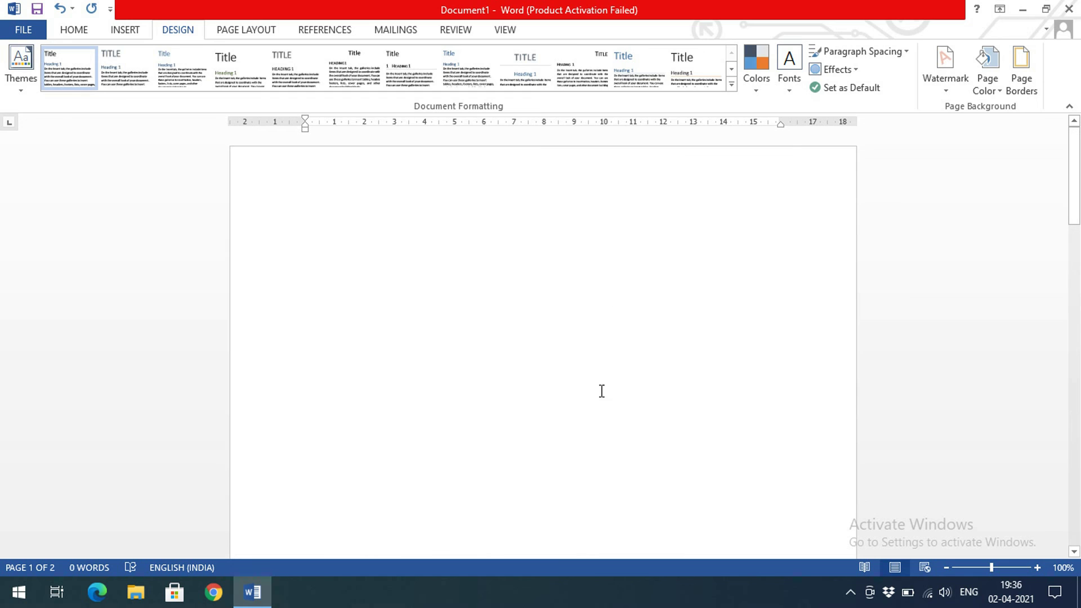
Step: Look over the Page Color choices and Page Borders settings, leaving both unchanged
left_click(997, 87)
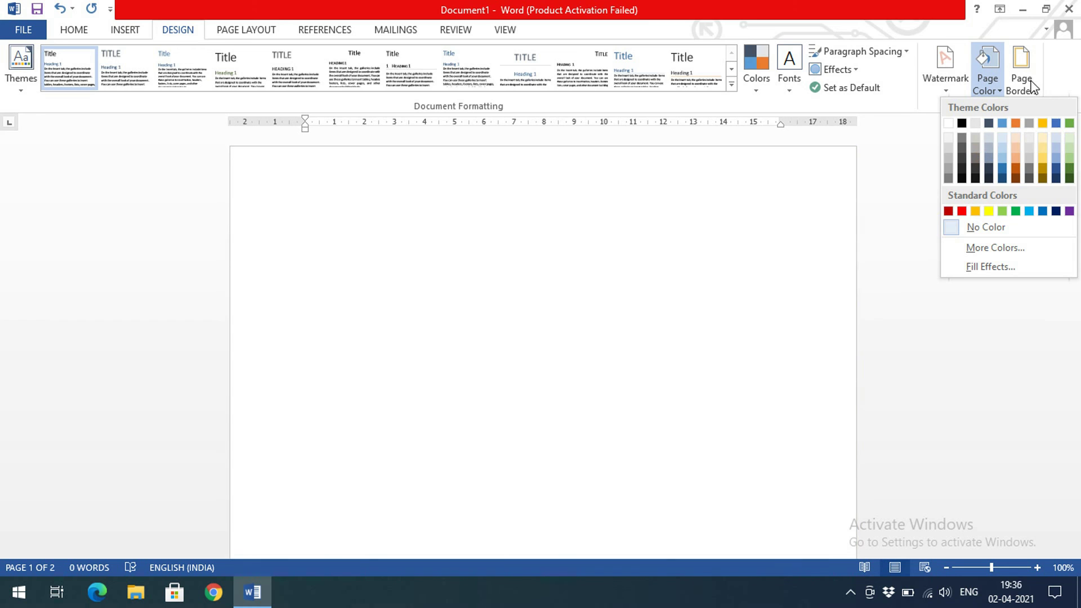
left_click(1032, 87)
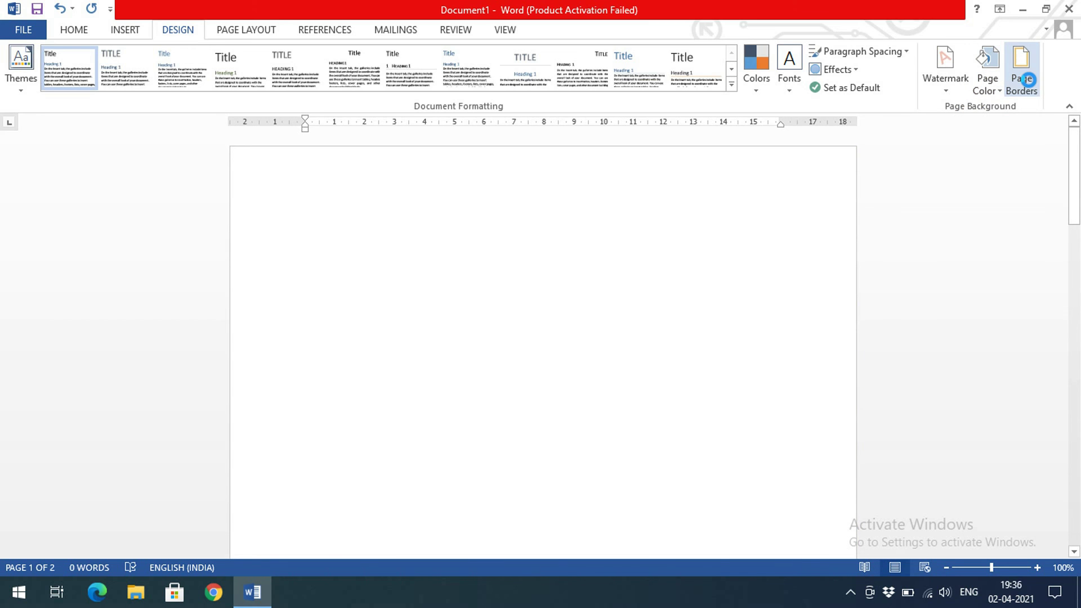
left_click(1012, 461)
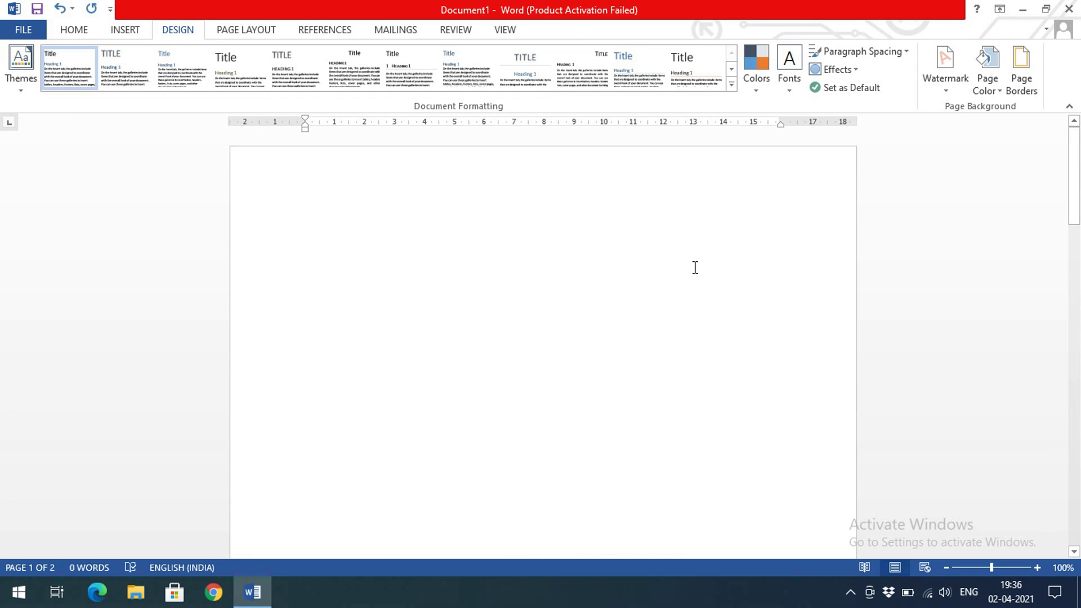
Step: Replace the ASAP placeholder with the person's name as a diagonal Calibri text watermark, not semitransparent
left_click(946, 66)
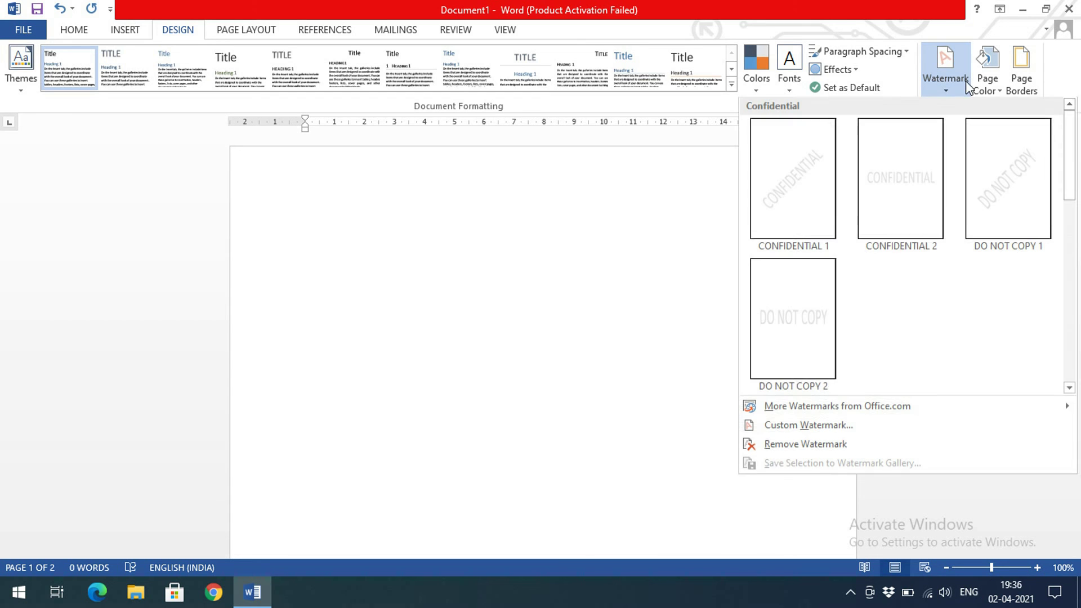
left_click(795, 431)
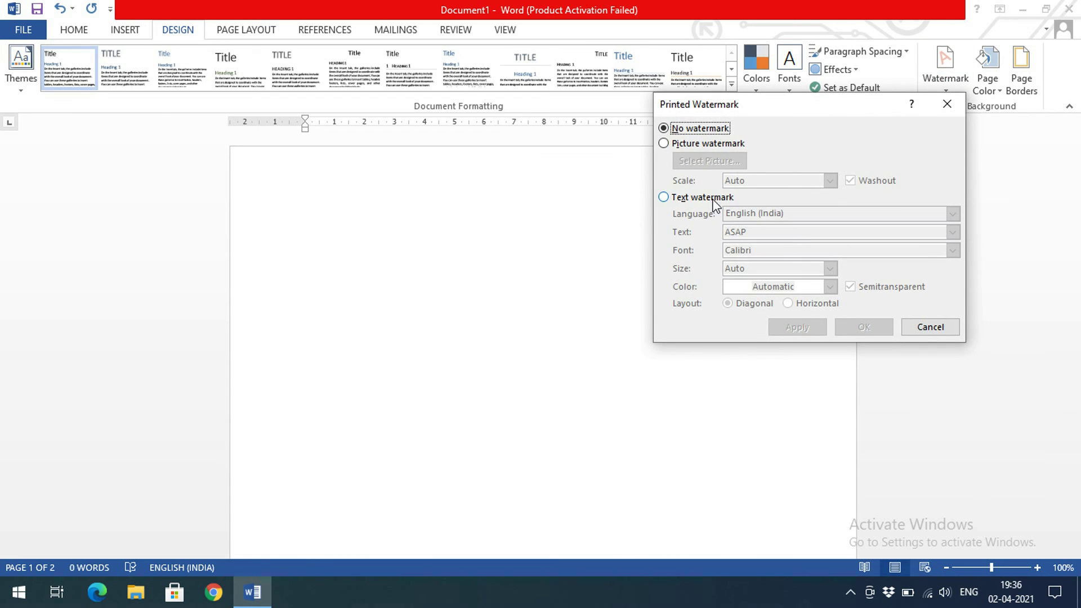
left_click(713, 198)
left_click(686, 233)
type("SUNDEEP SARADHI")
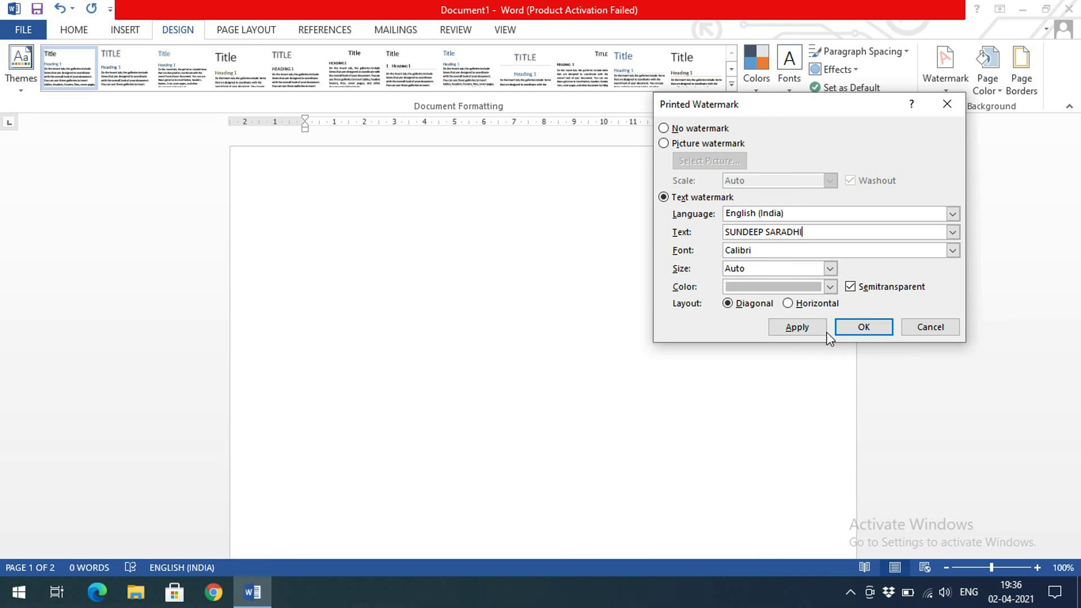
left_click(824, 333)
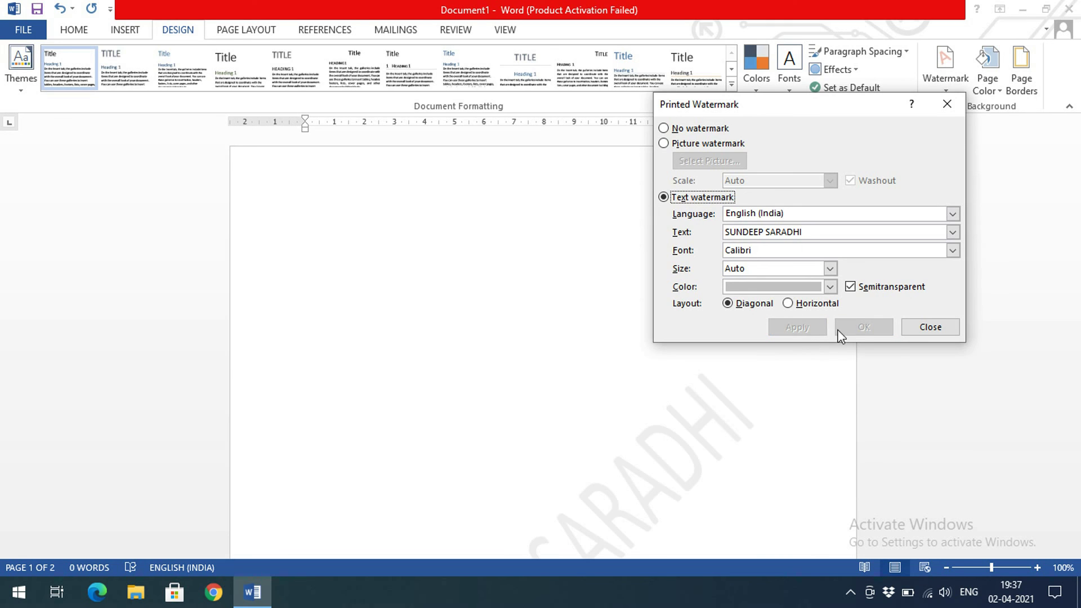
left_click(851, 286)
left_click(824, 329)
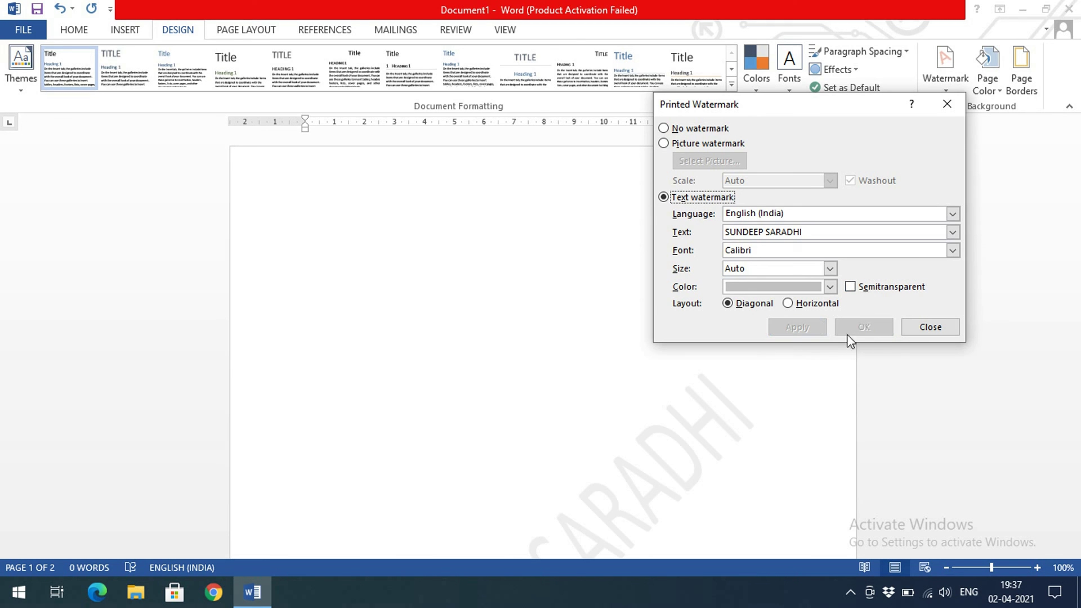